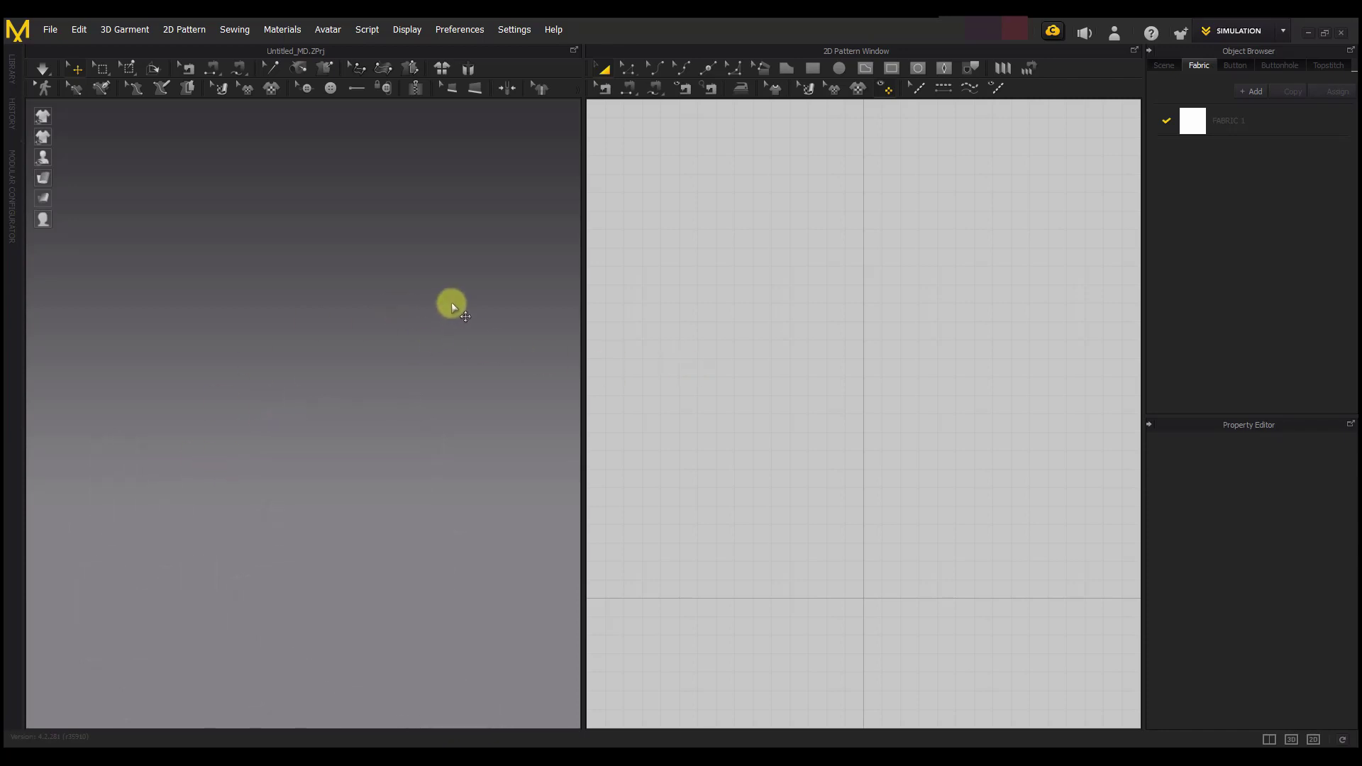
Load the Female avatar from the Library's Avatar folder into the scene.
click(11, 68)
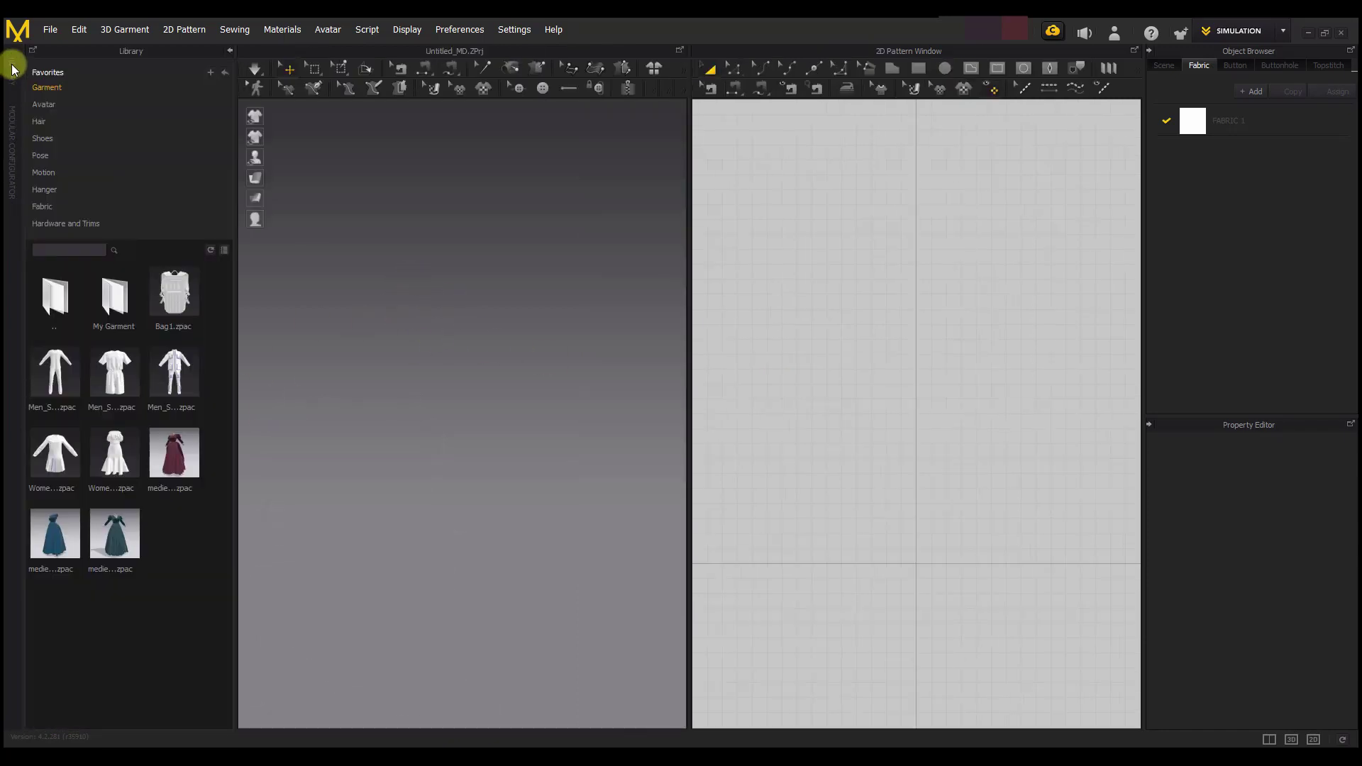
click(66, 105)
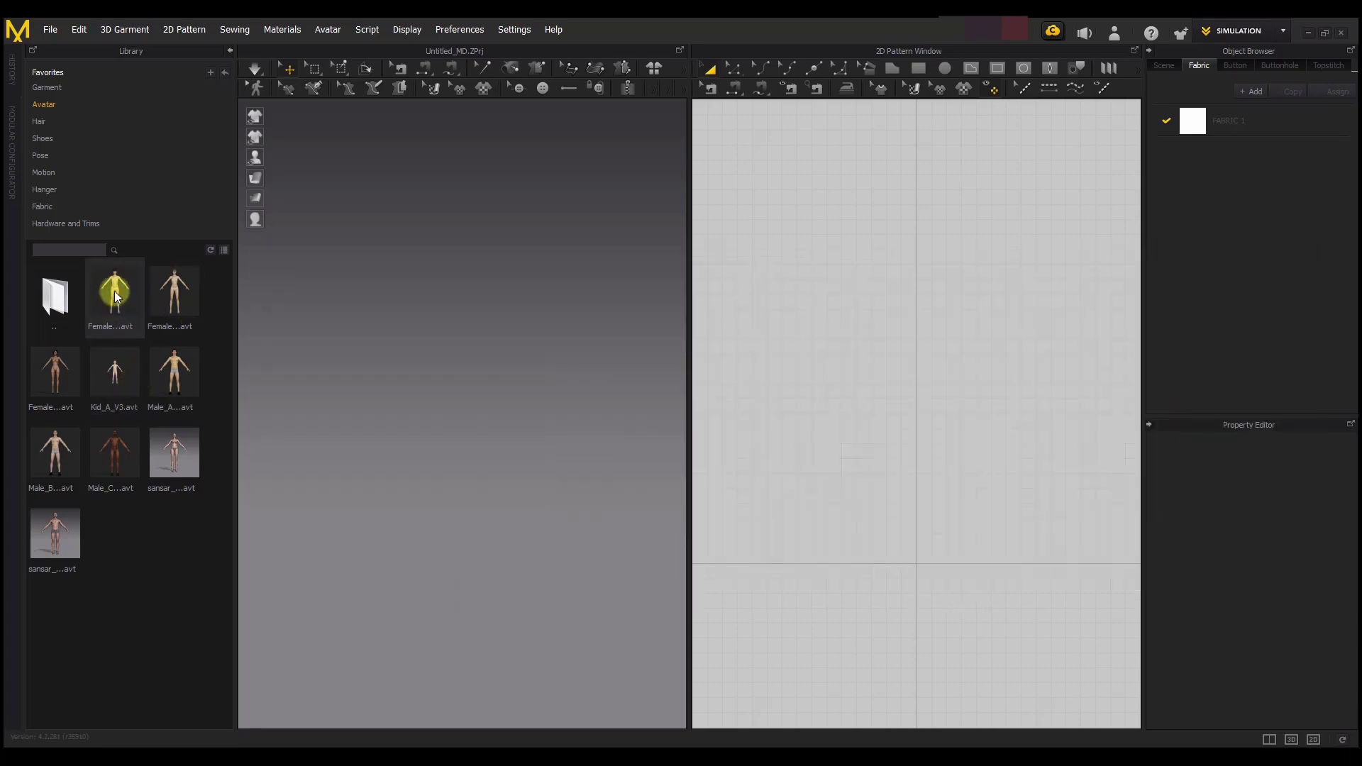
double_click(123, 297)
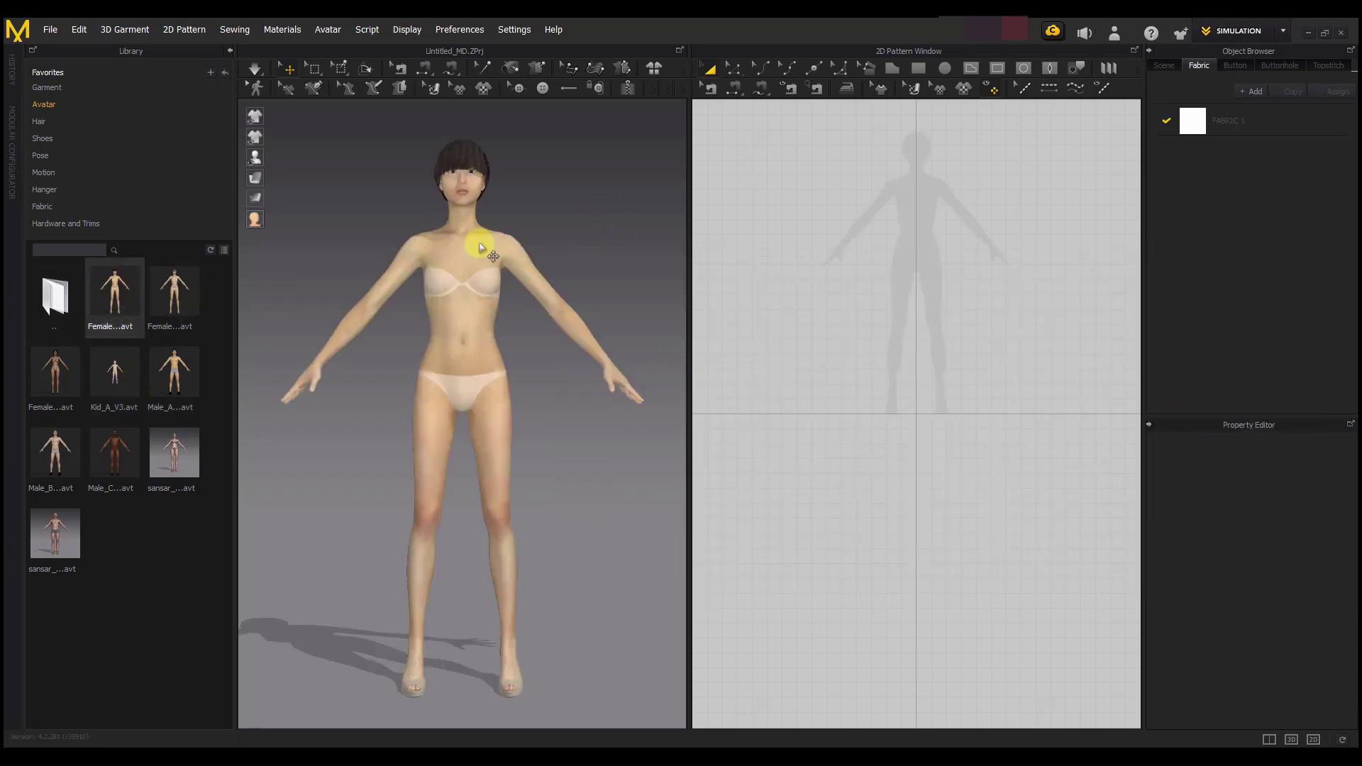
Put a hairstyle from the female Hair folder on the avatar, then browse the shoe collection.
click(62, 122)
click(118, 305)
double_click(118, 305)
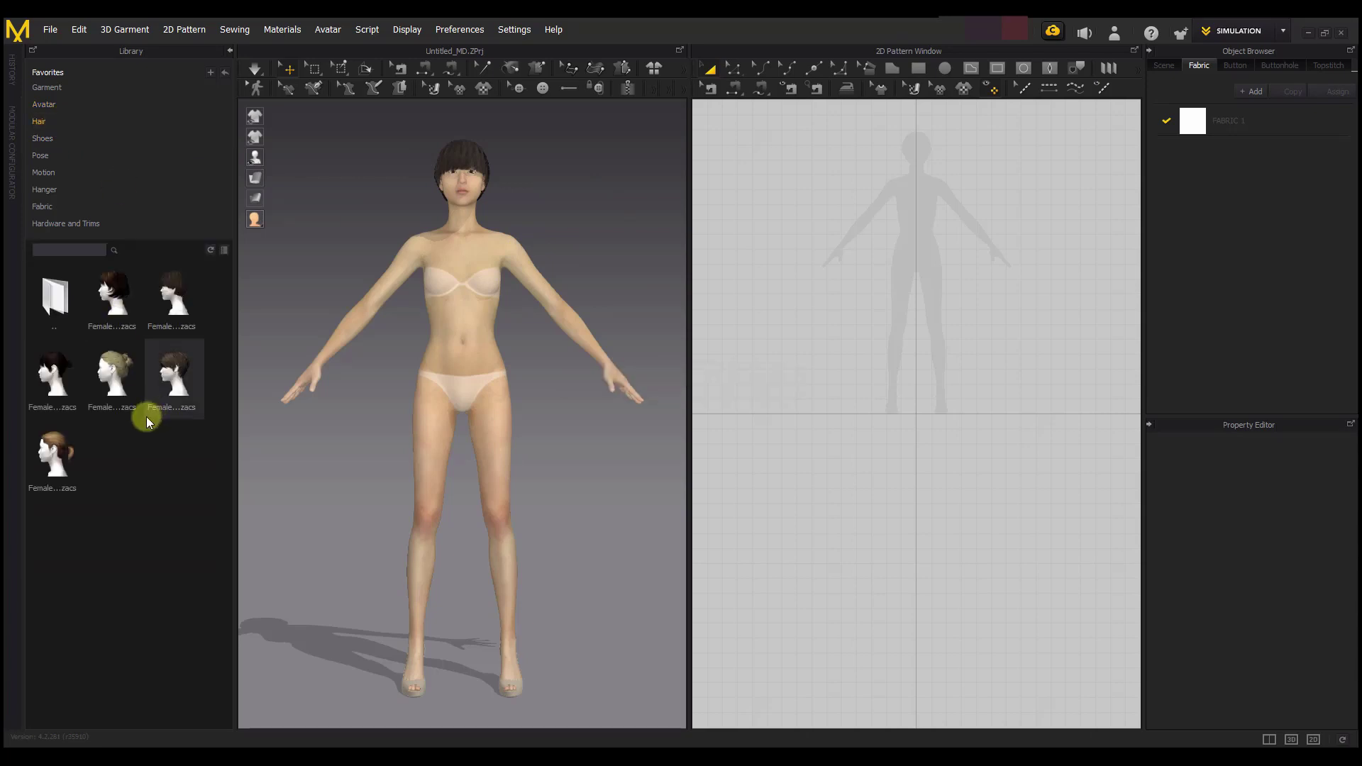
click(112, 366)
double_click(67, 388)
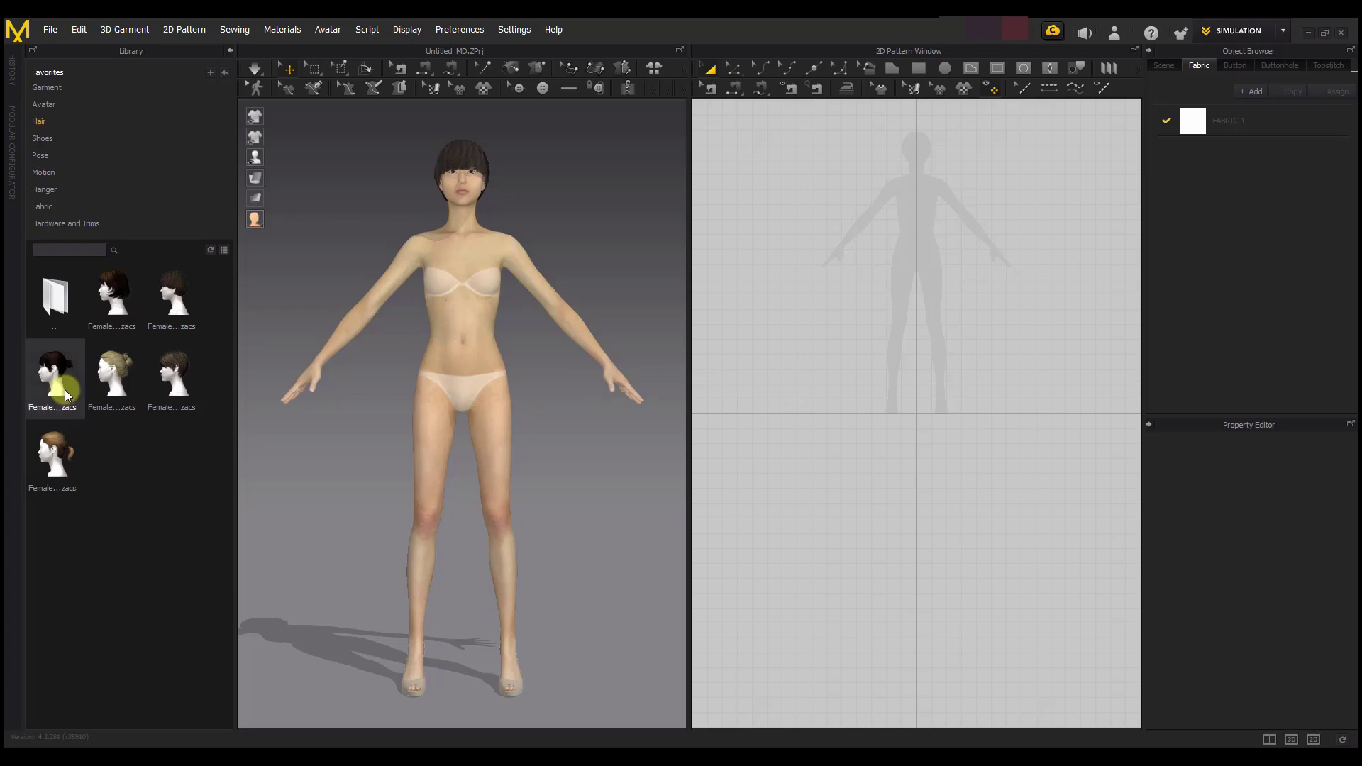
click(53, 140)
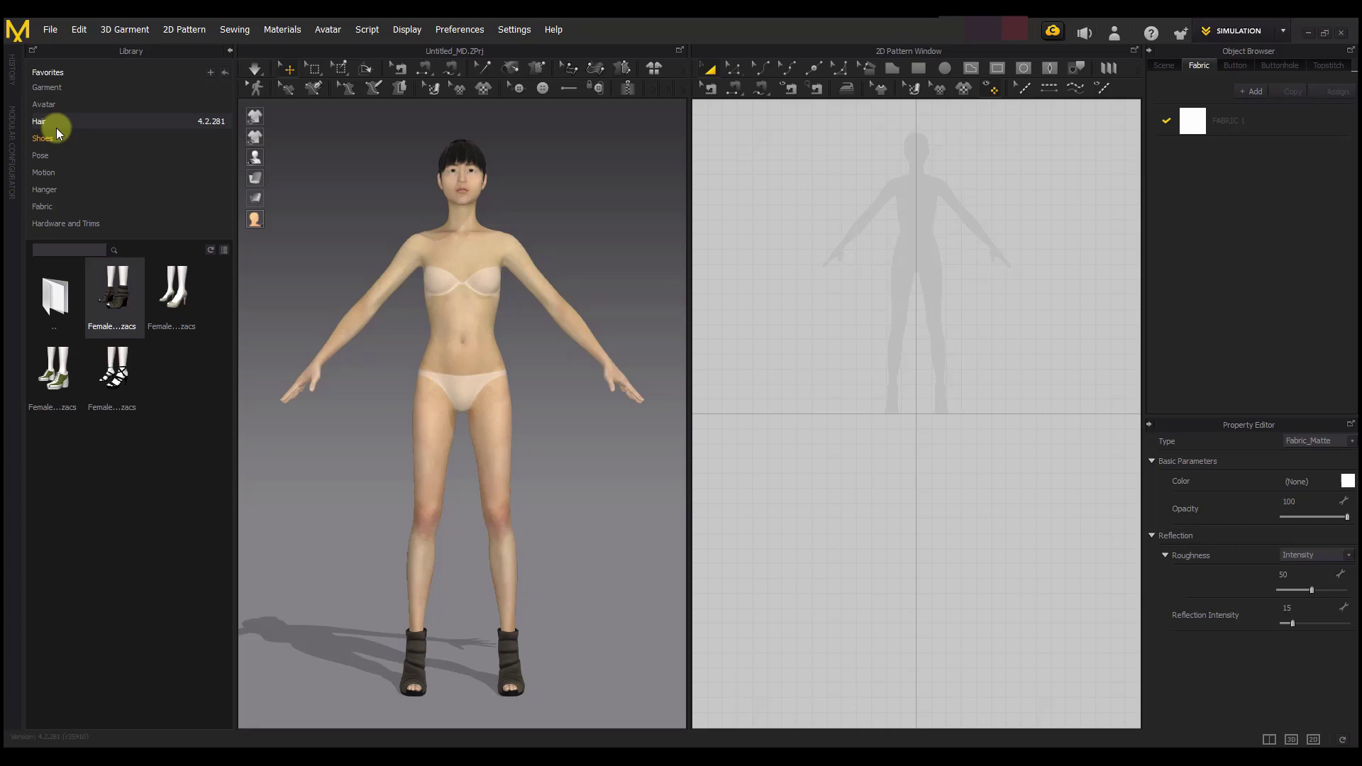
Glance at the History tab and Avatar menu, and collapse the Library panel to widen the views.
click(14, 70)
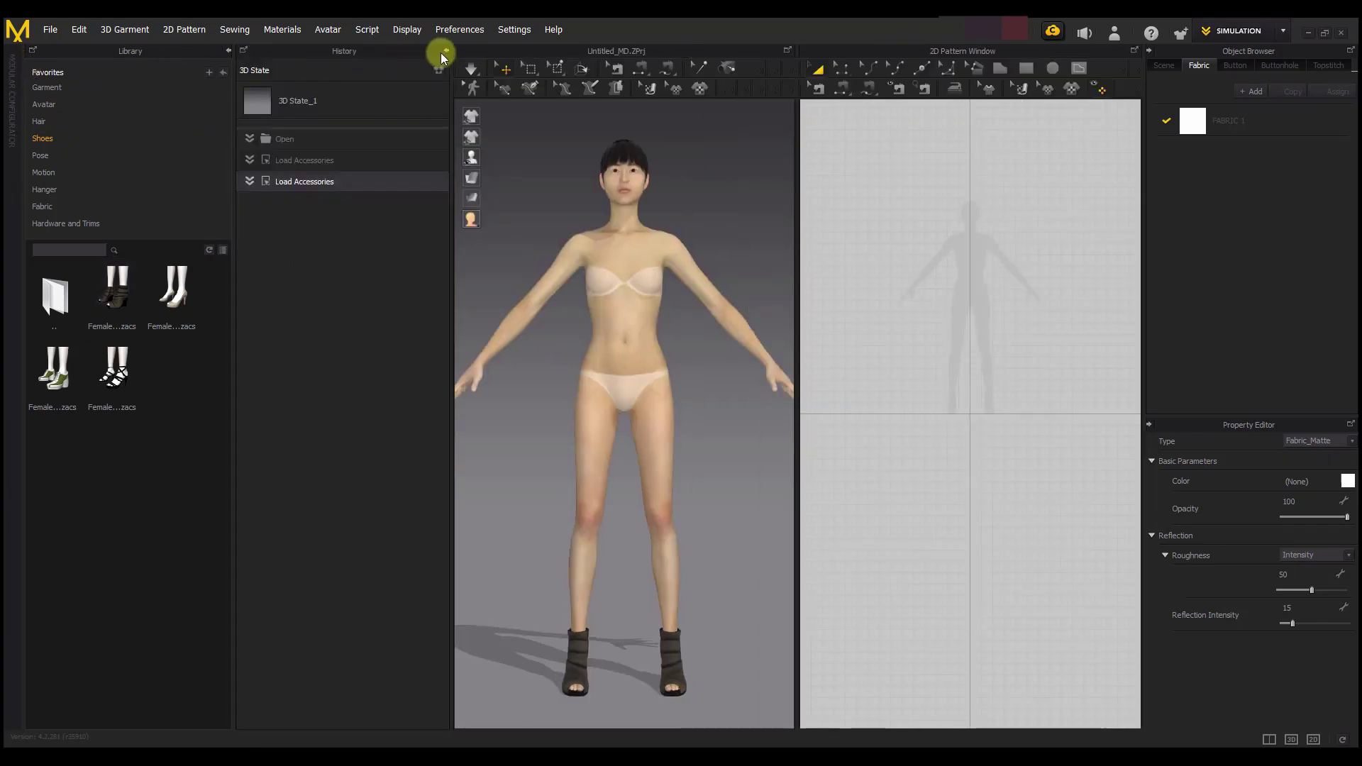
click(446, 51)
click(228, 51)
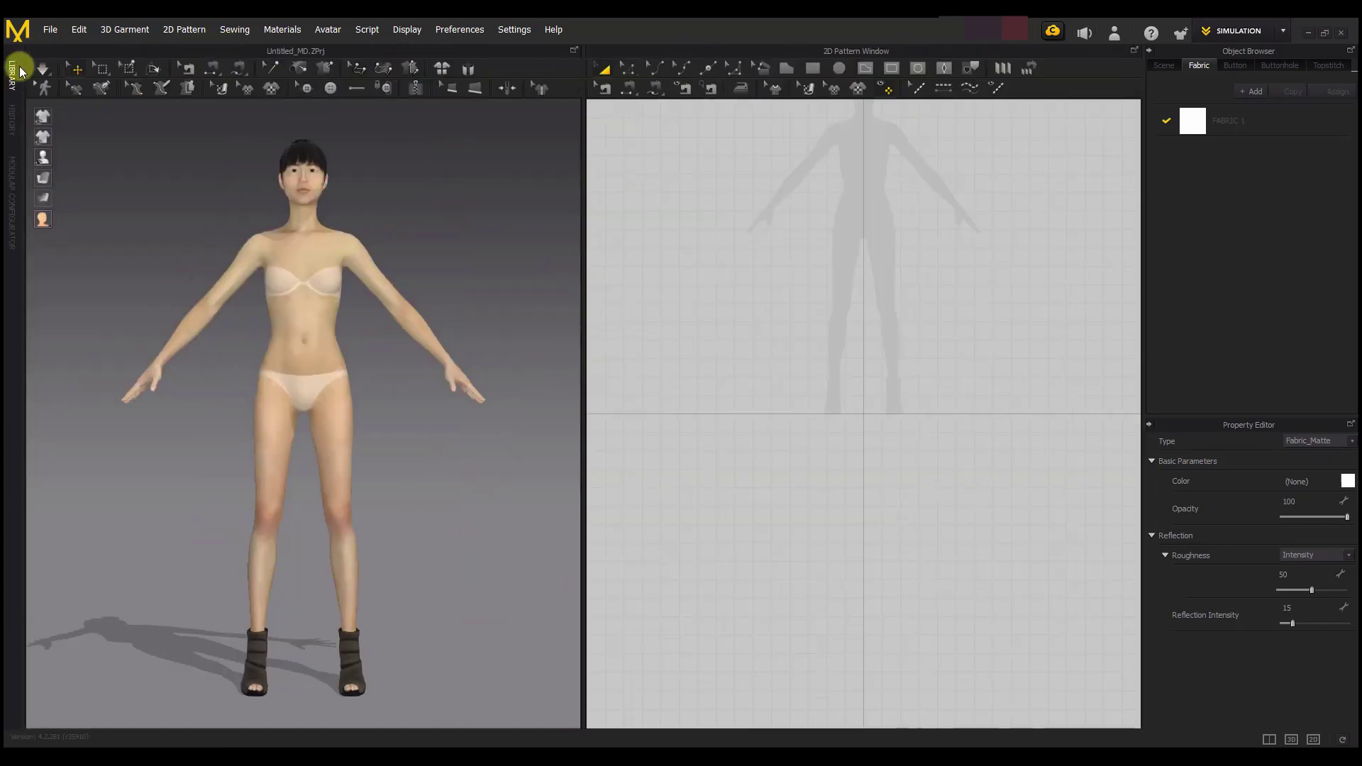
click(331, 30)
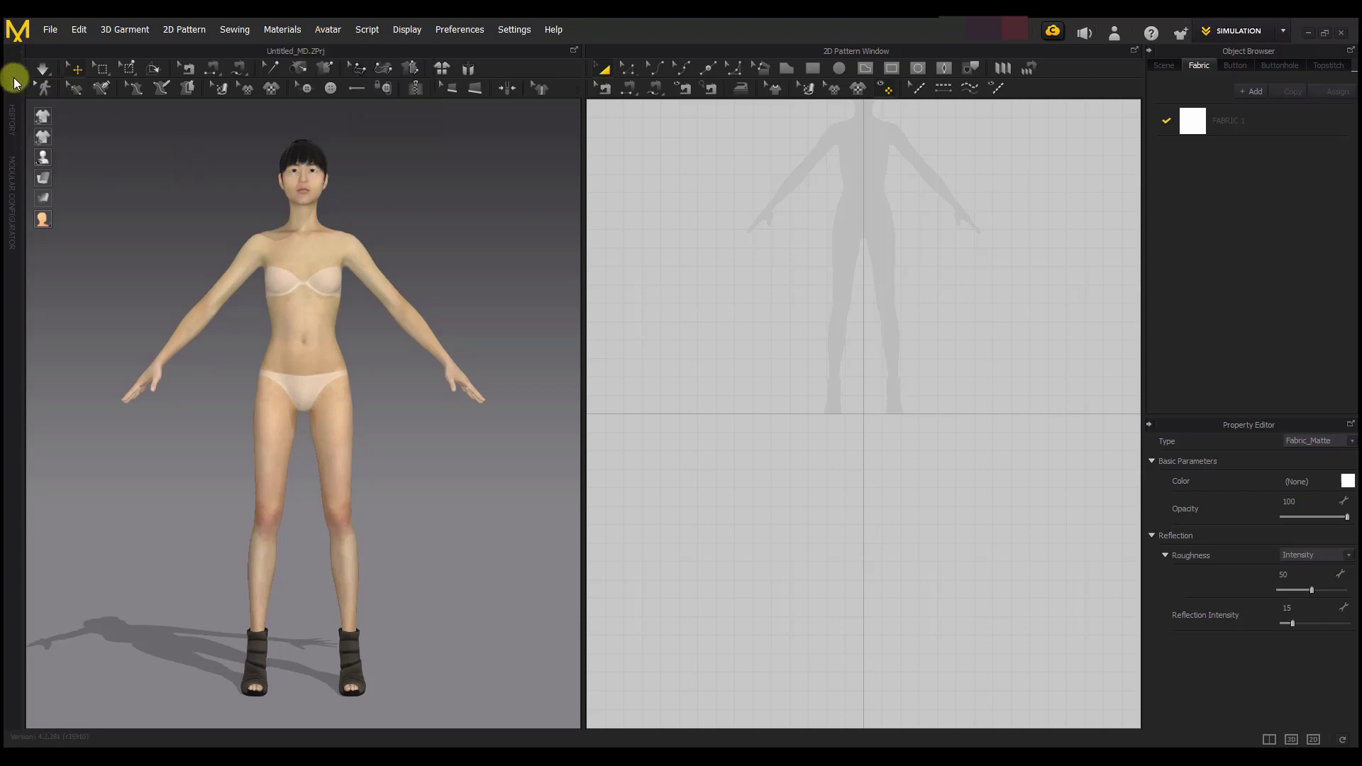
click(14, 83)
click(228, 51)
Pan the 2D pattern window so the whole avatar silhouette is centred.
right_click(1052, 642)
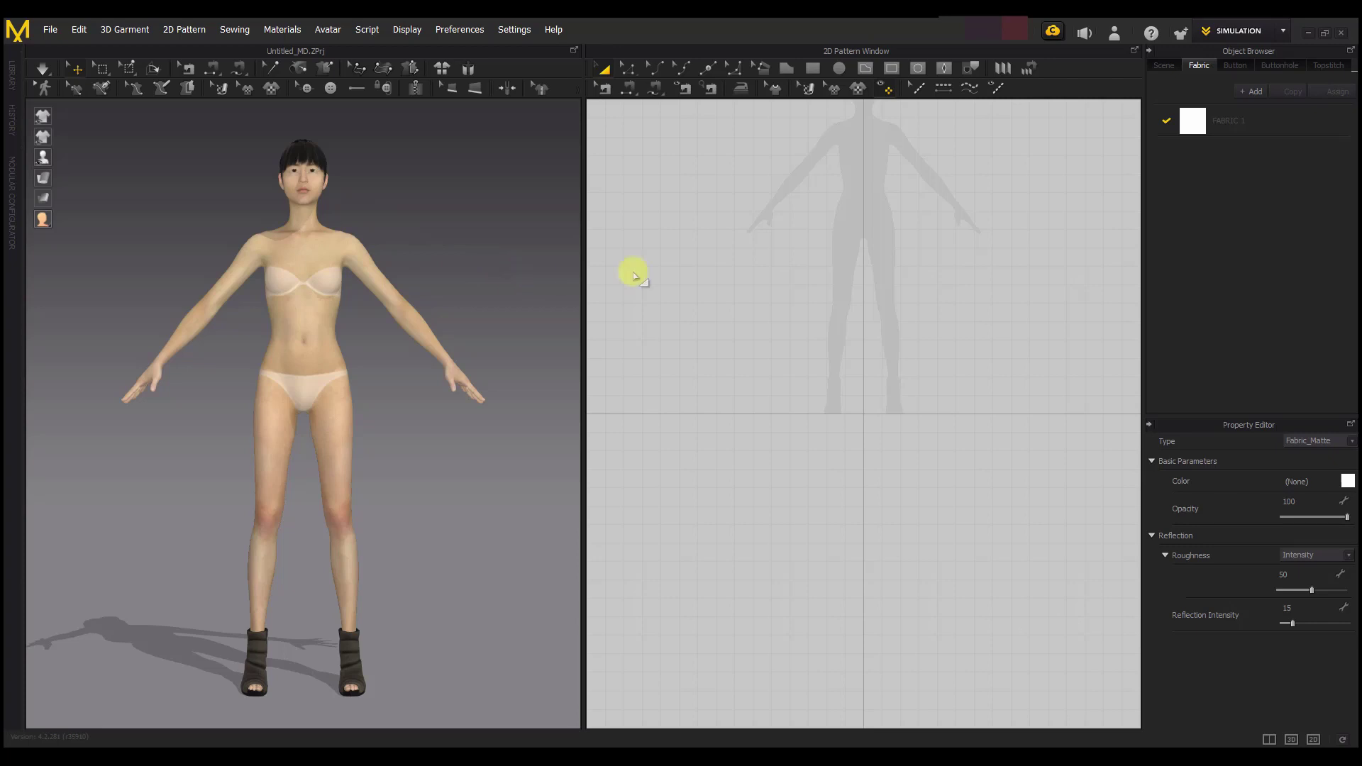
right_drag(837, 227, 875, 344)
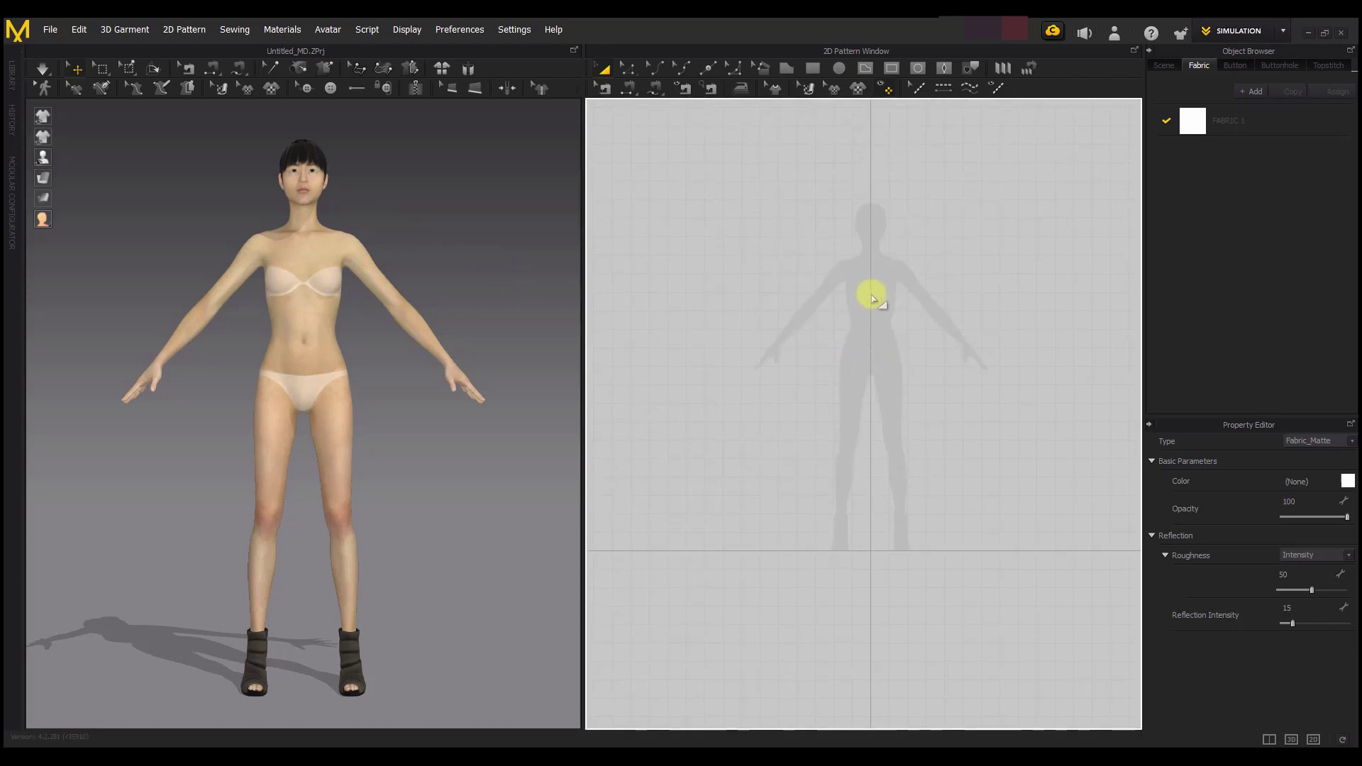
middle_drag(873, 296, 882, 334)
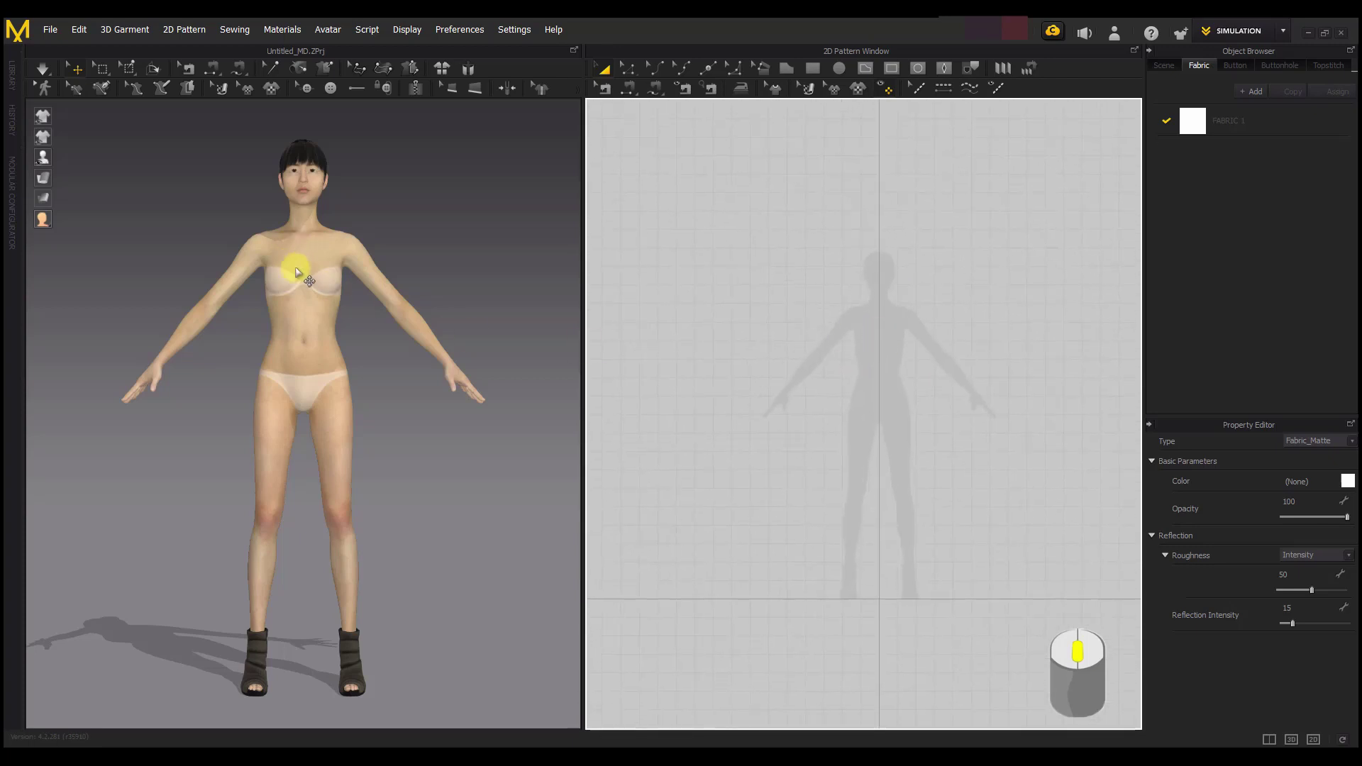
Pan, rotate and zoom the 3D window to bring the avatar in close.
middle_drag(299, 268, 305, 319)
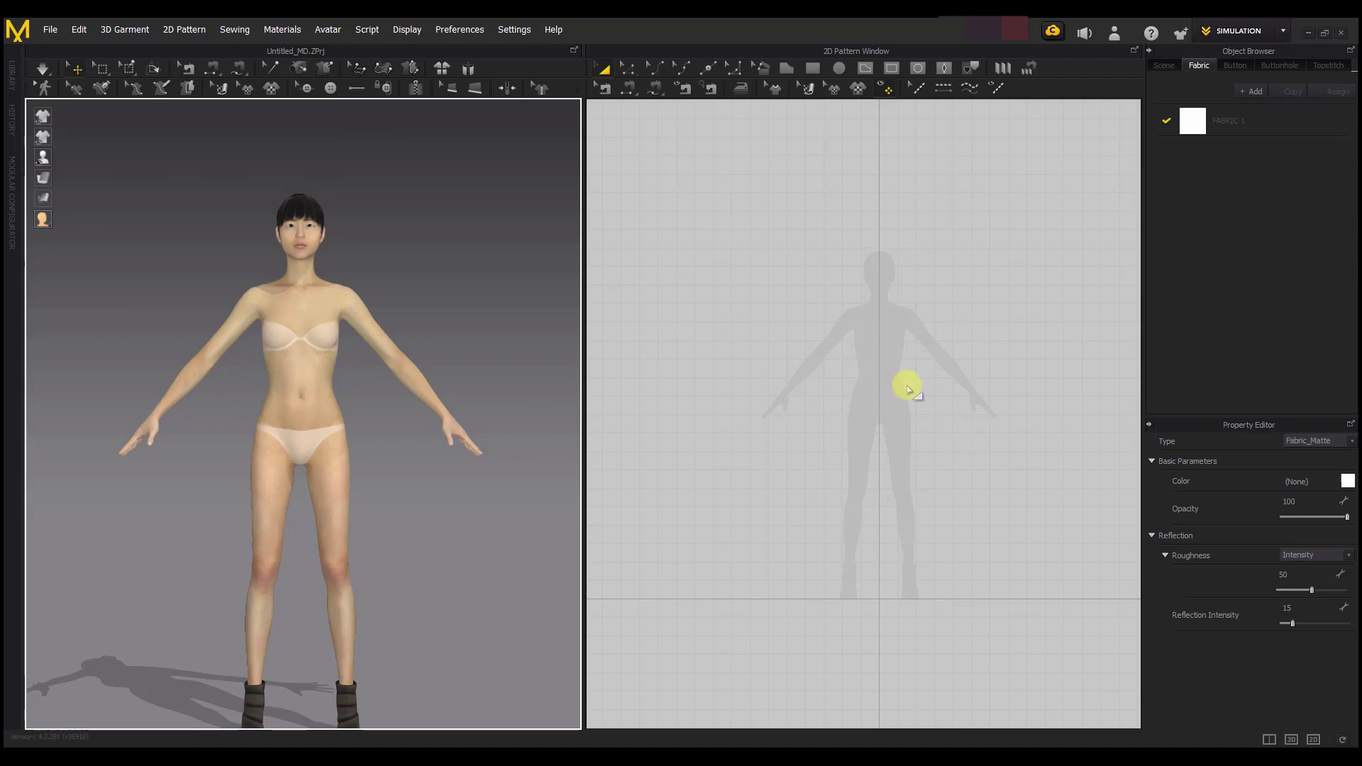
mouse_move(328, 370)
right_down()
mouse_move(289, 383)
mouse_move(28, 386)
mouse_move(402, 435)
mouse_move(350, 411)
mouse_move(259, 305)
mouse_move(447, 426)
mouse_move(286, 386)
mouse_move(322, 356)
mouse_move(316, 389)
right_up()
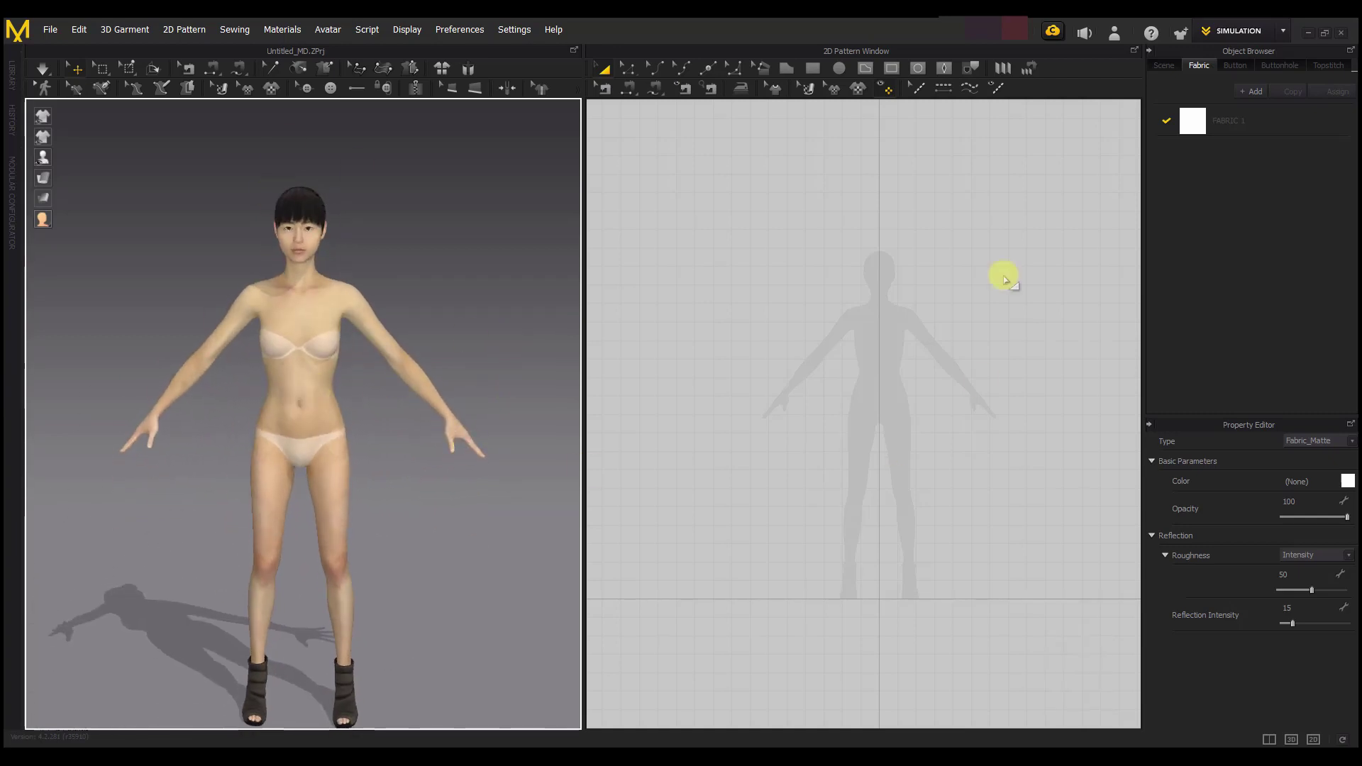
scroll(296, 394, down, 3)
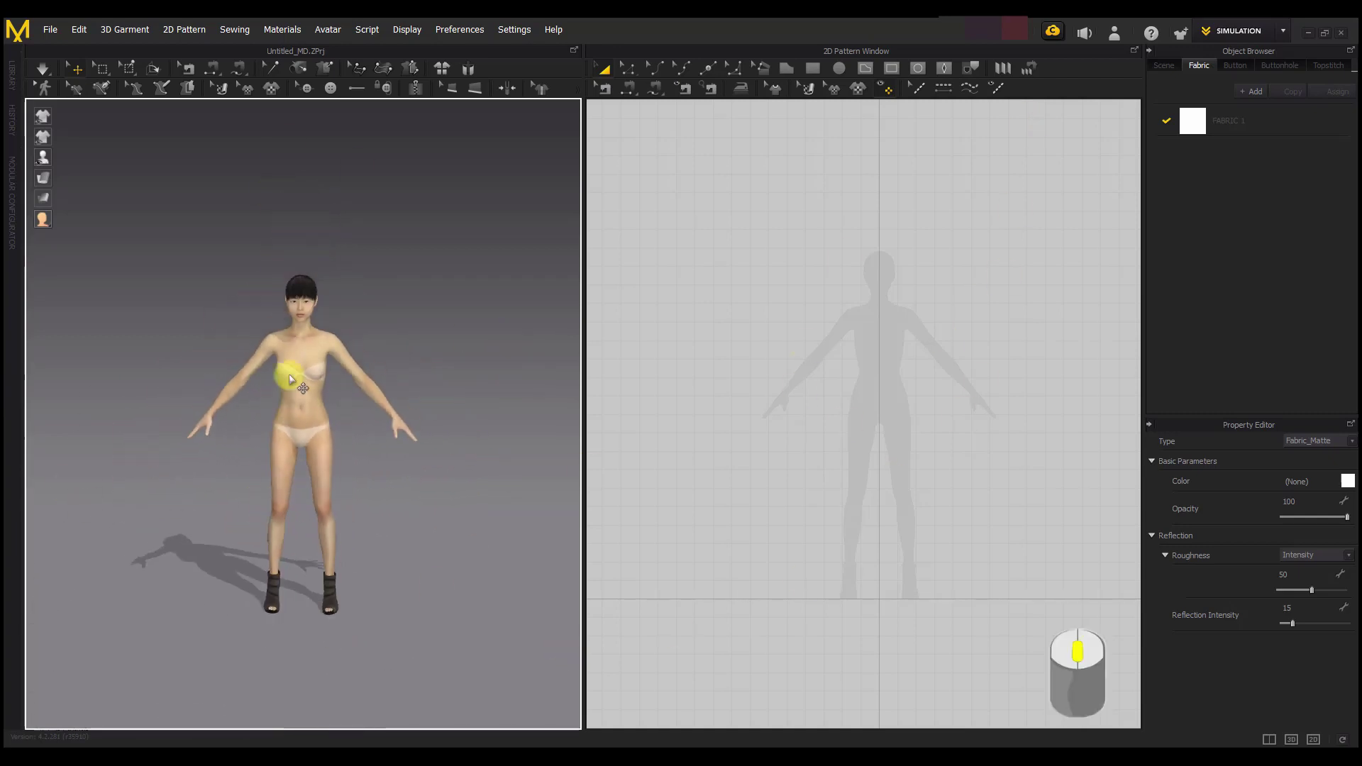
scroll(335, 415, up, 3)
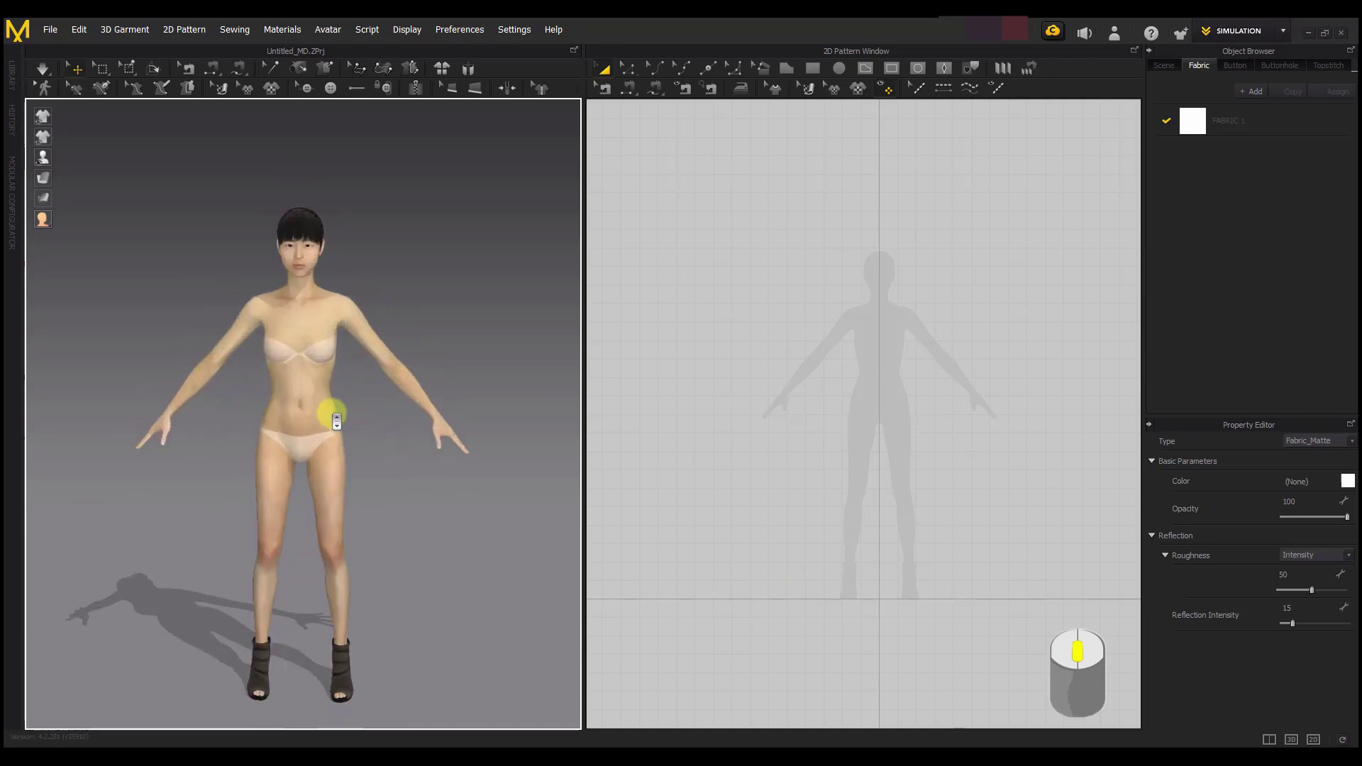
scroll(337, 422, up, 4)
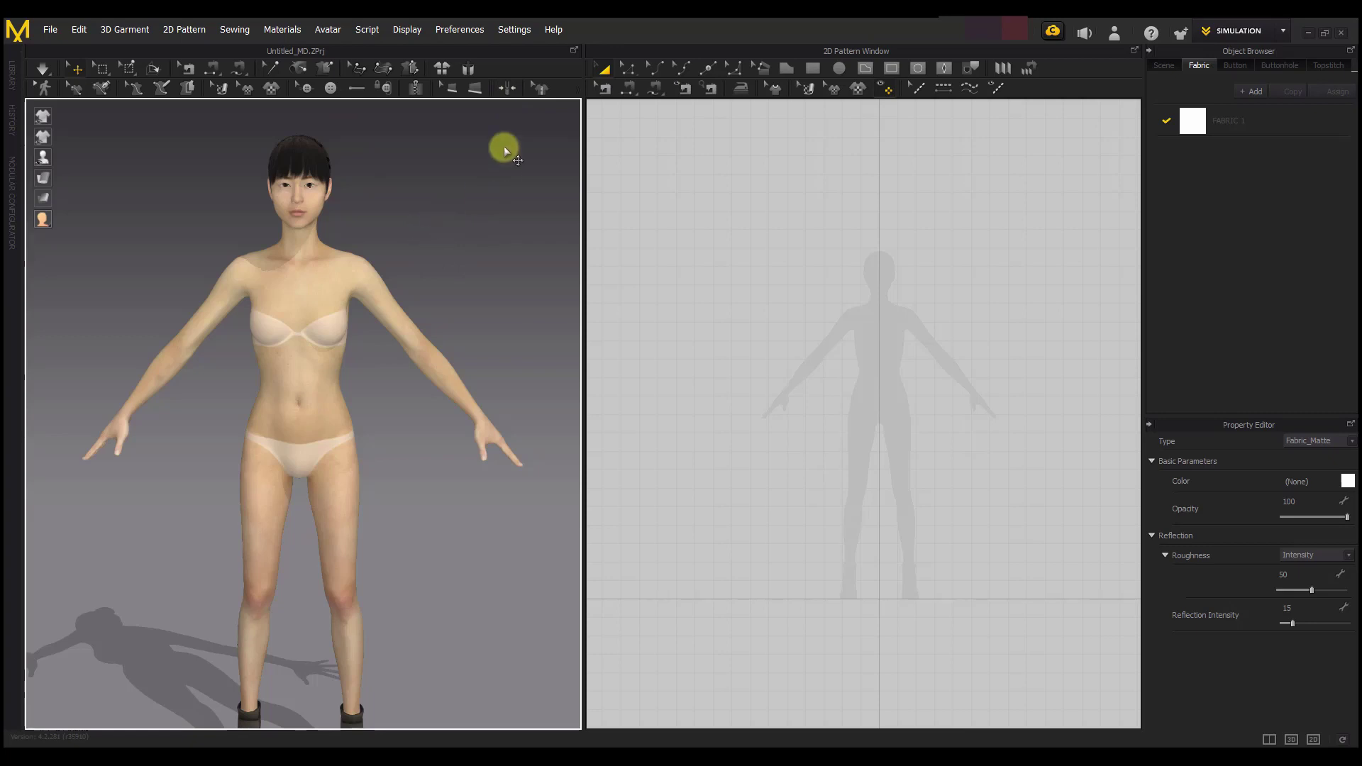
Open User Settings on the View Controls page, keeping the Regular Mouse navigation preset.
click(515, 30)
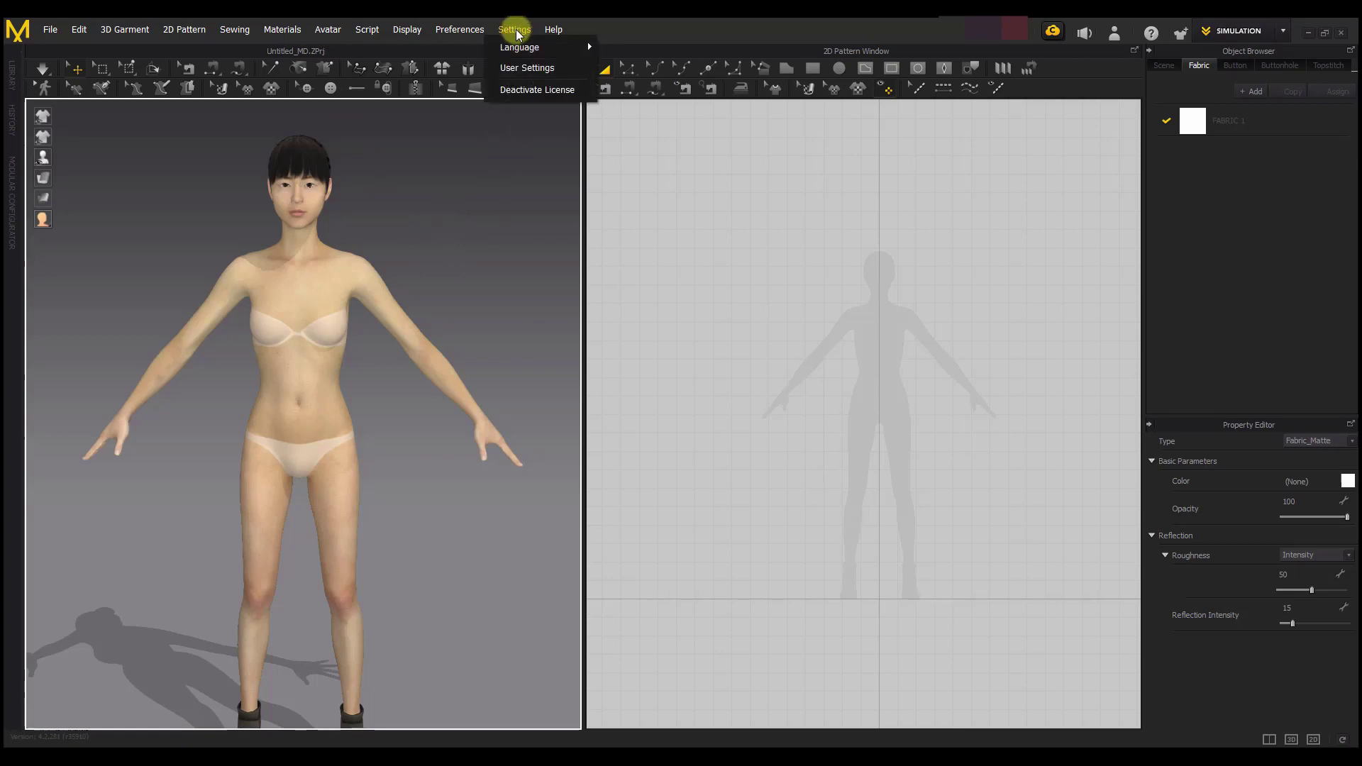
click(539, 68)
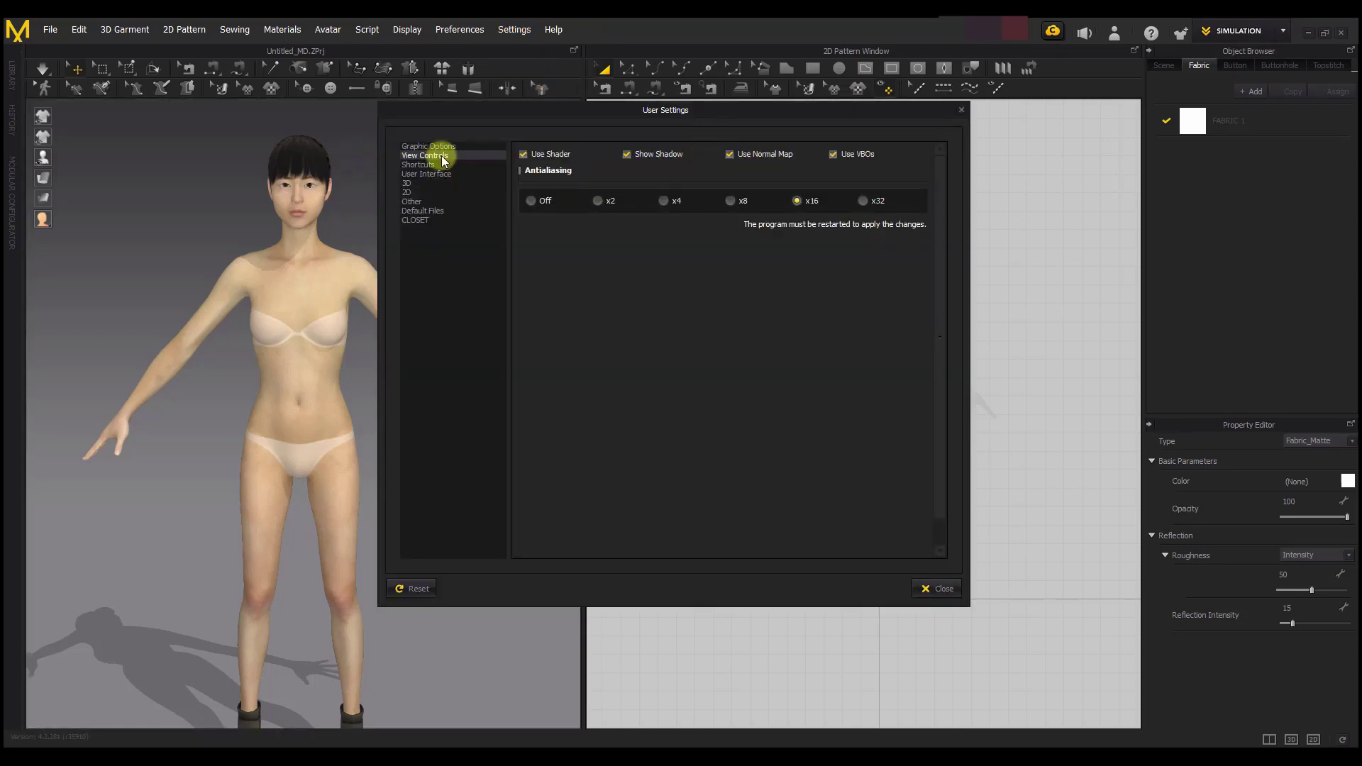
click(429, 156)
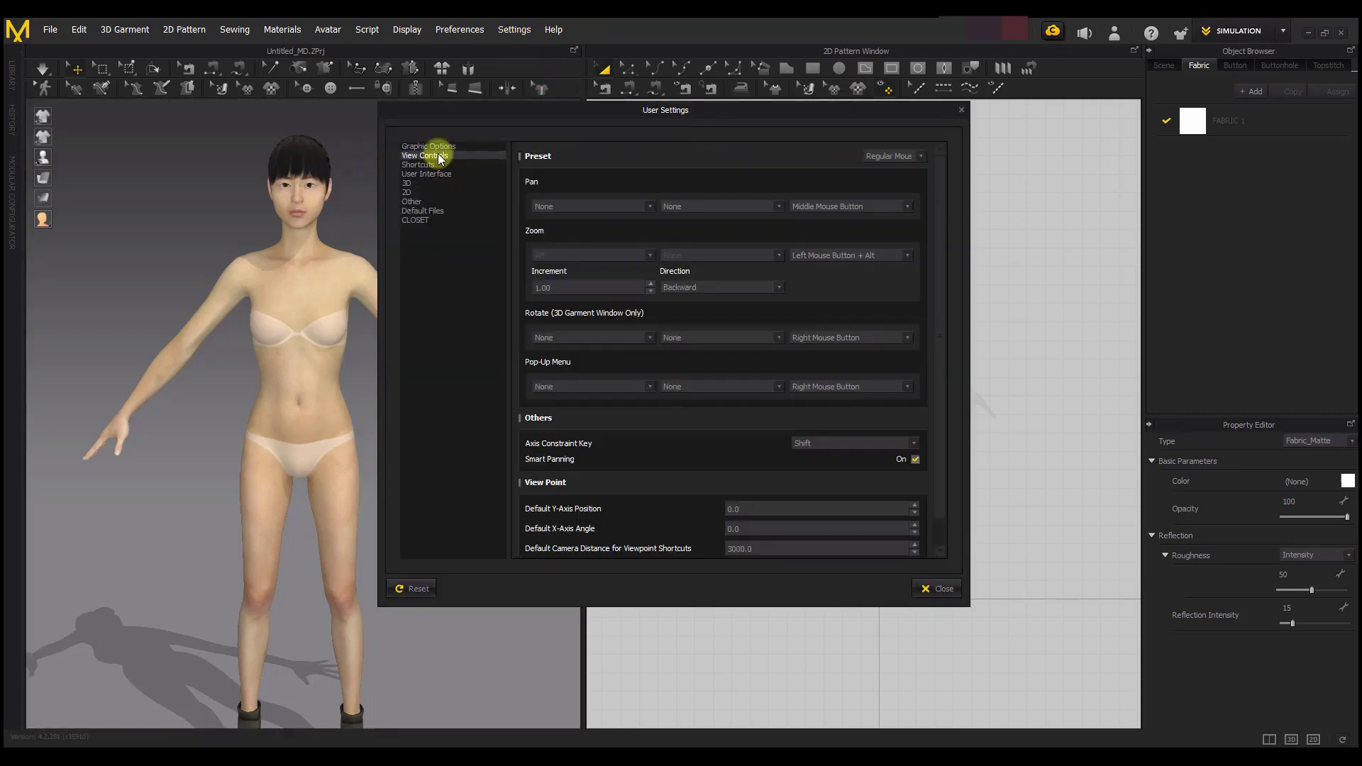
click(917, 157)
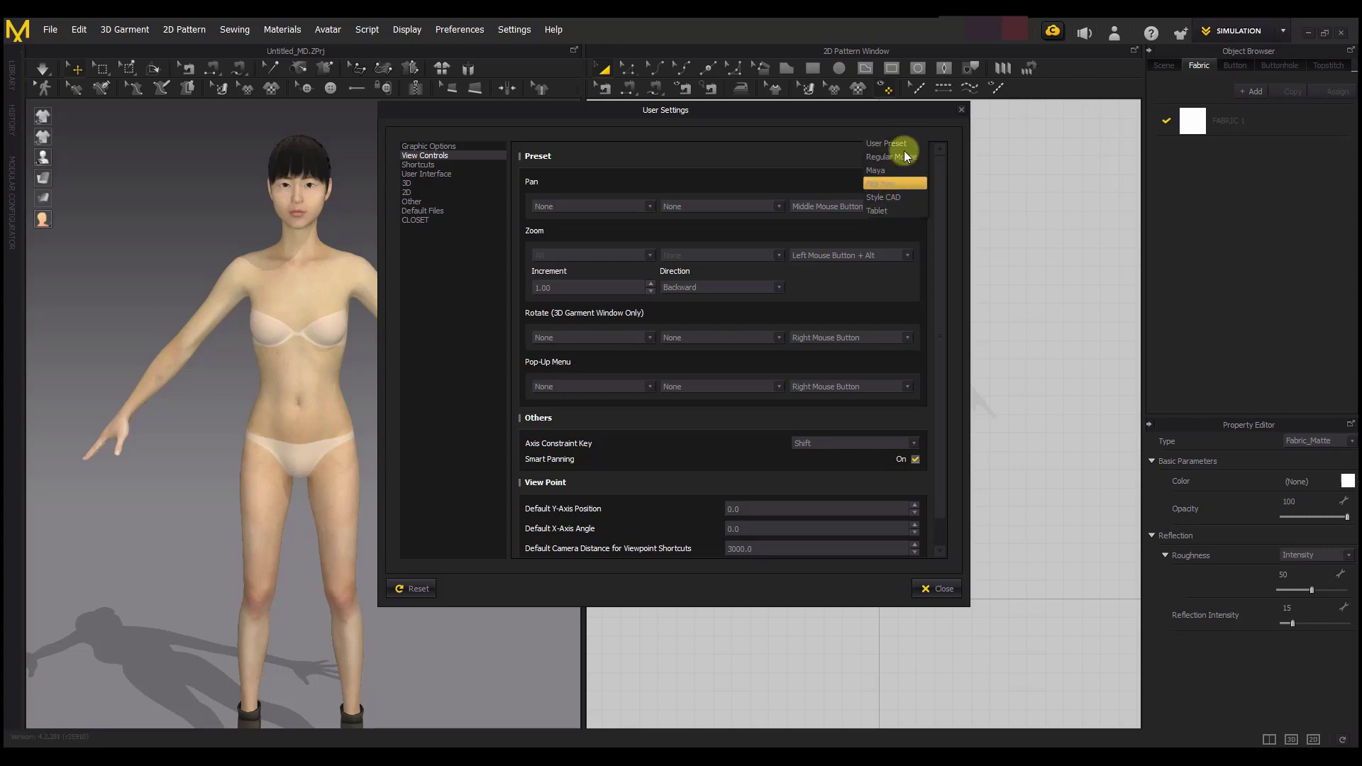
click(772, 160)
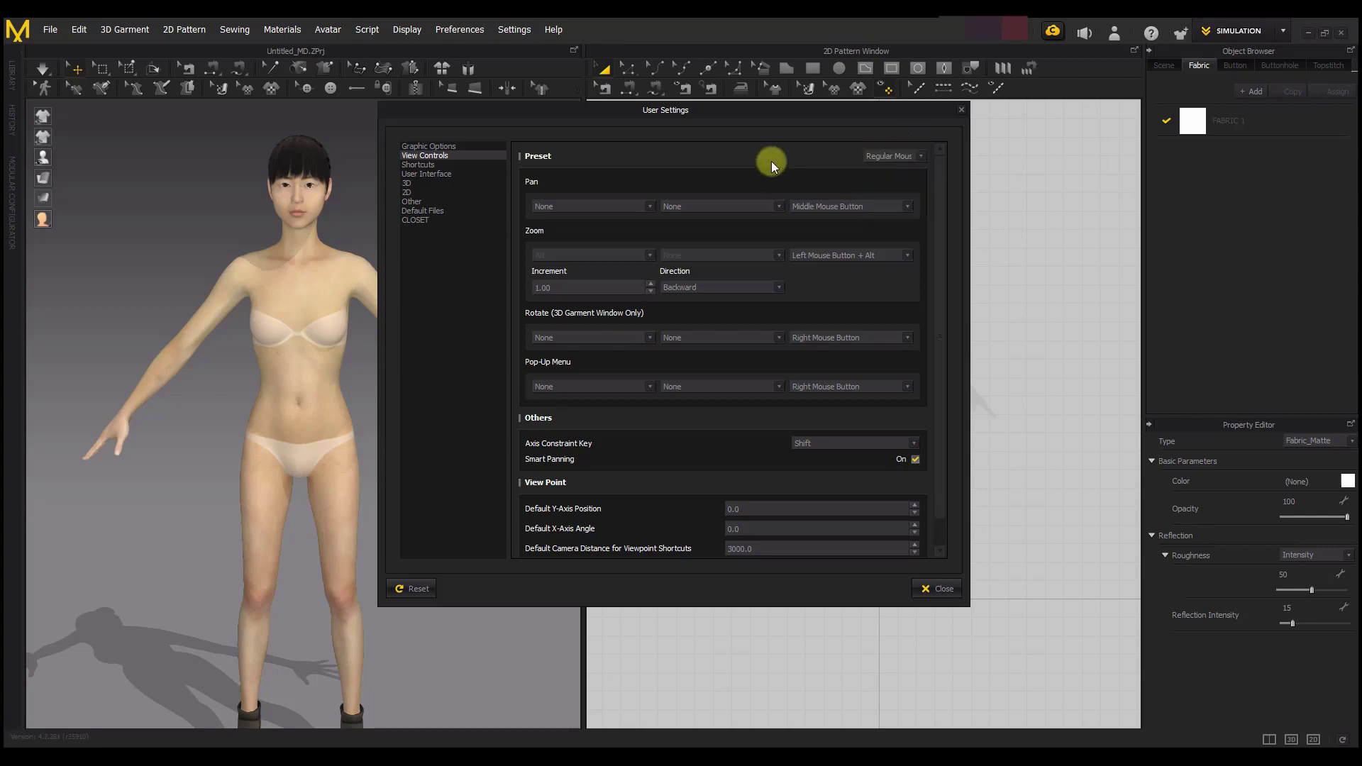
Rebind Save Project under File to Ctrl+S, replacing the existing shortcut.
click(425, 166)
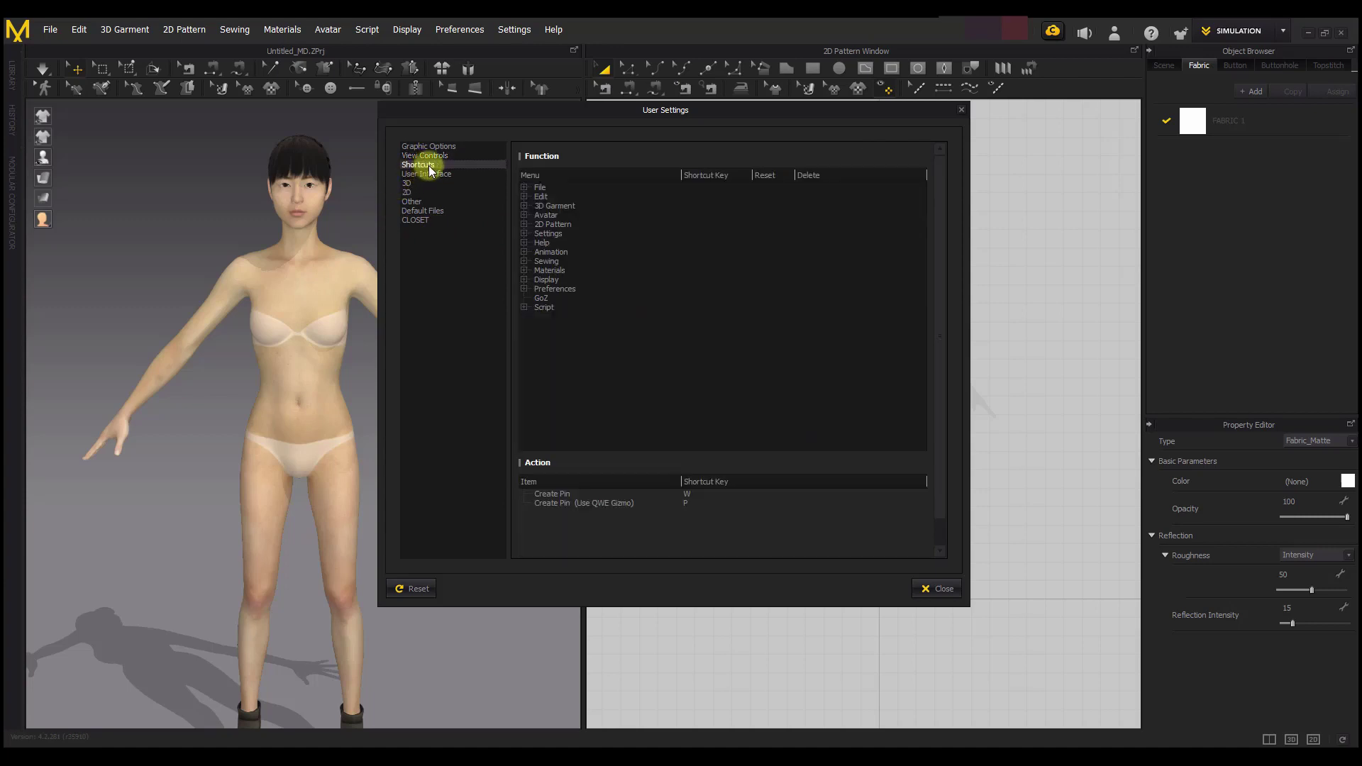
click(519, 187)
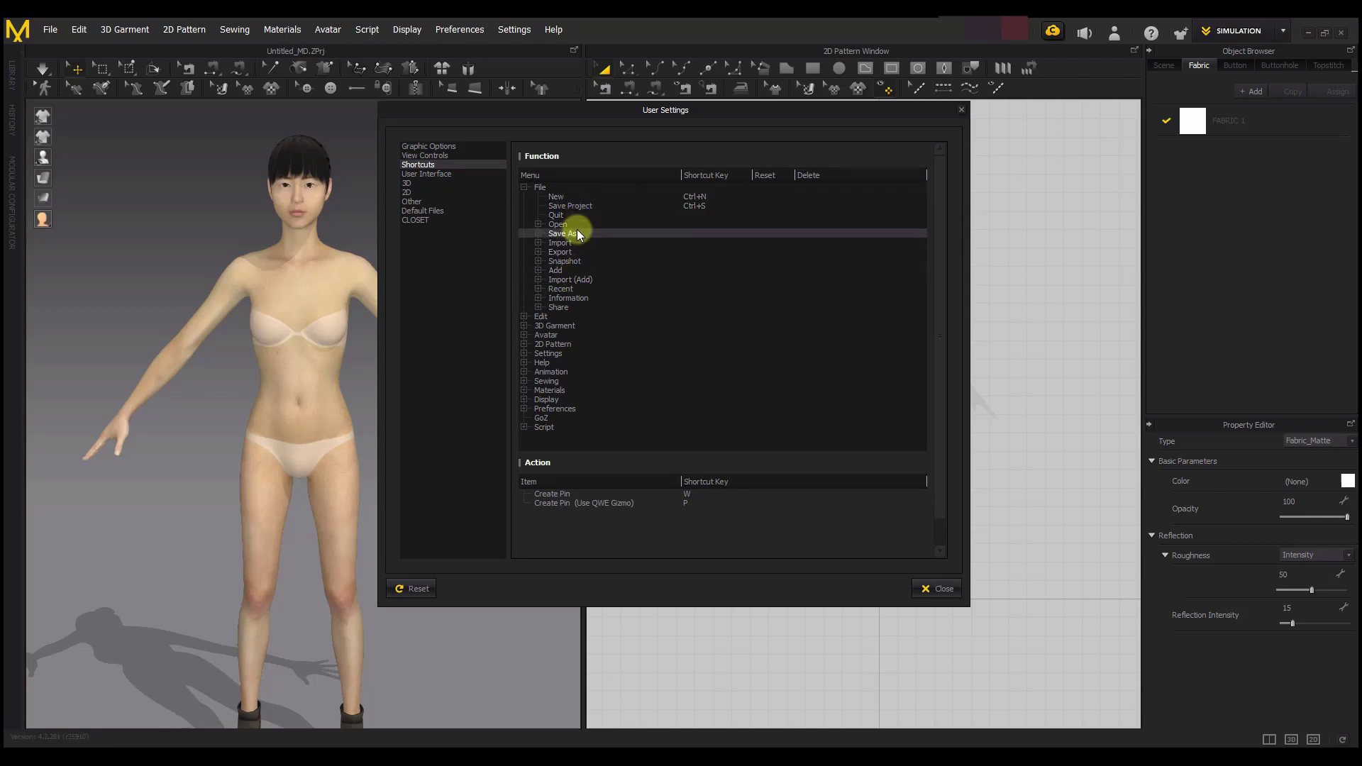
click(606, 205)
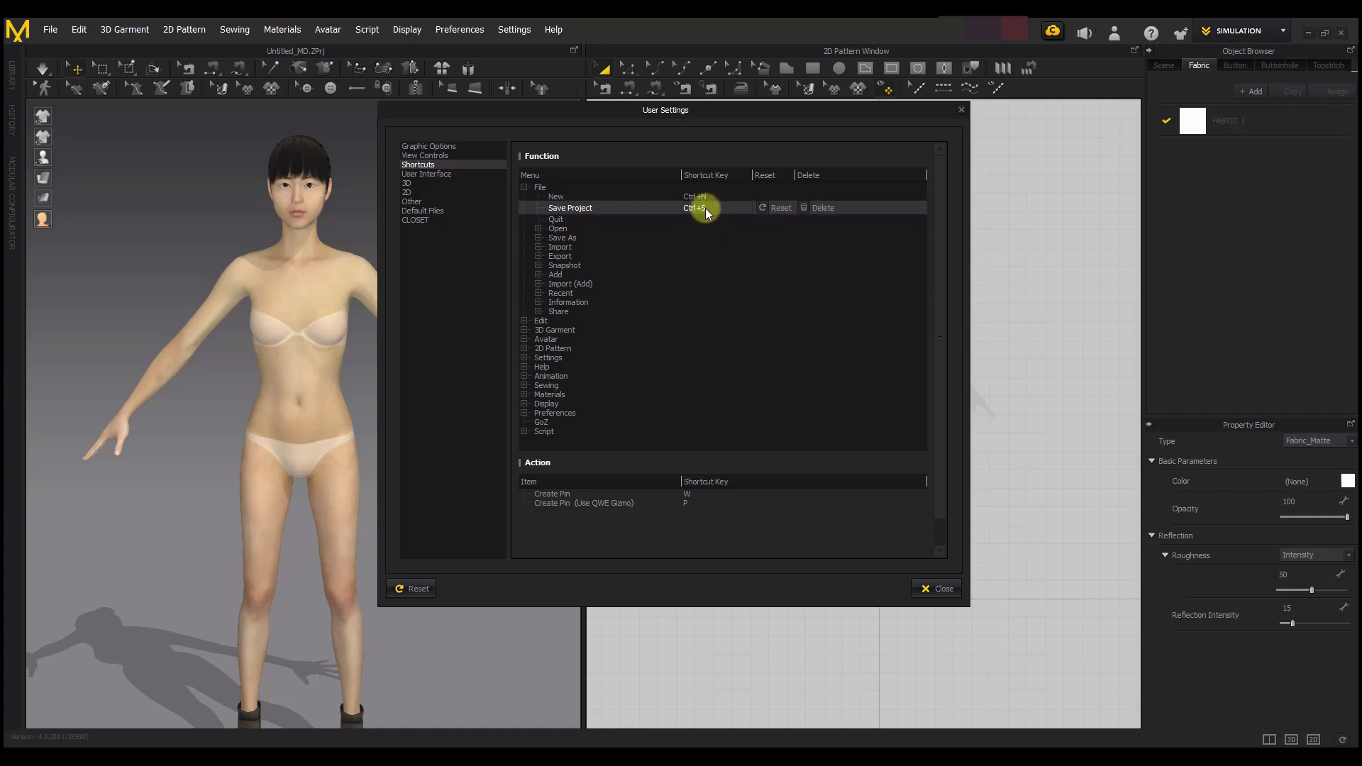
key(ctrl+s)
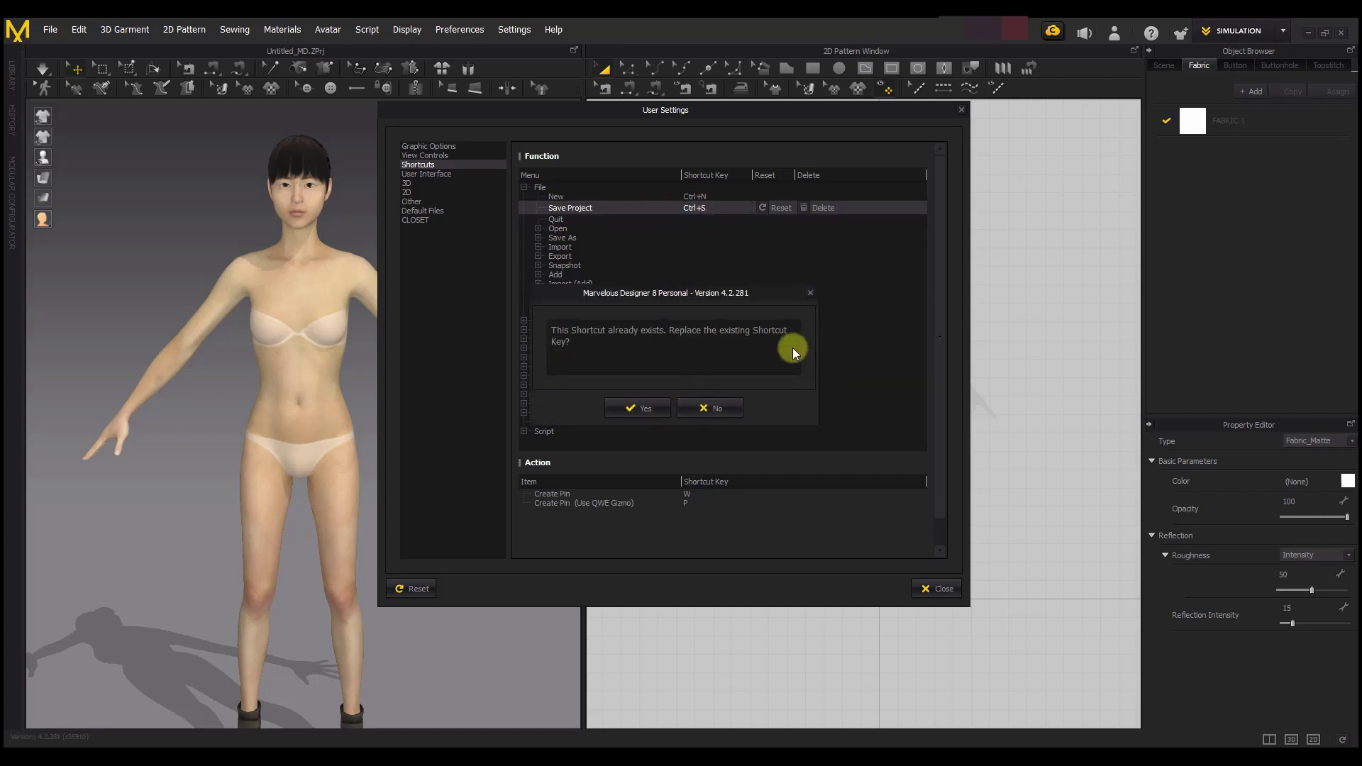
click(642, 408)
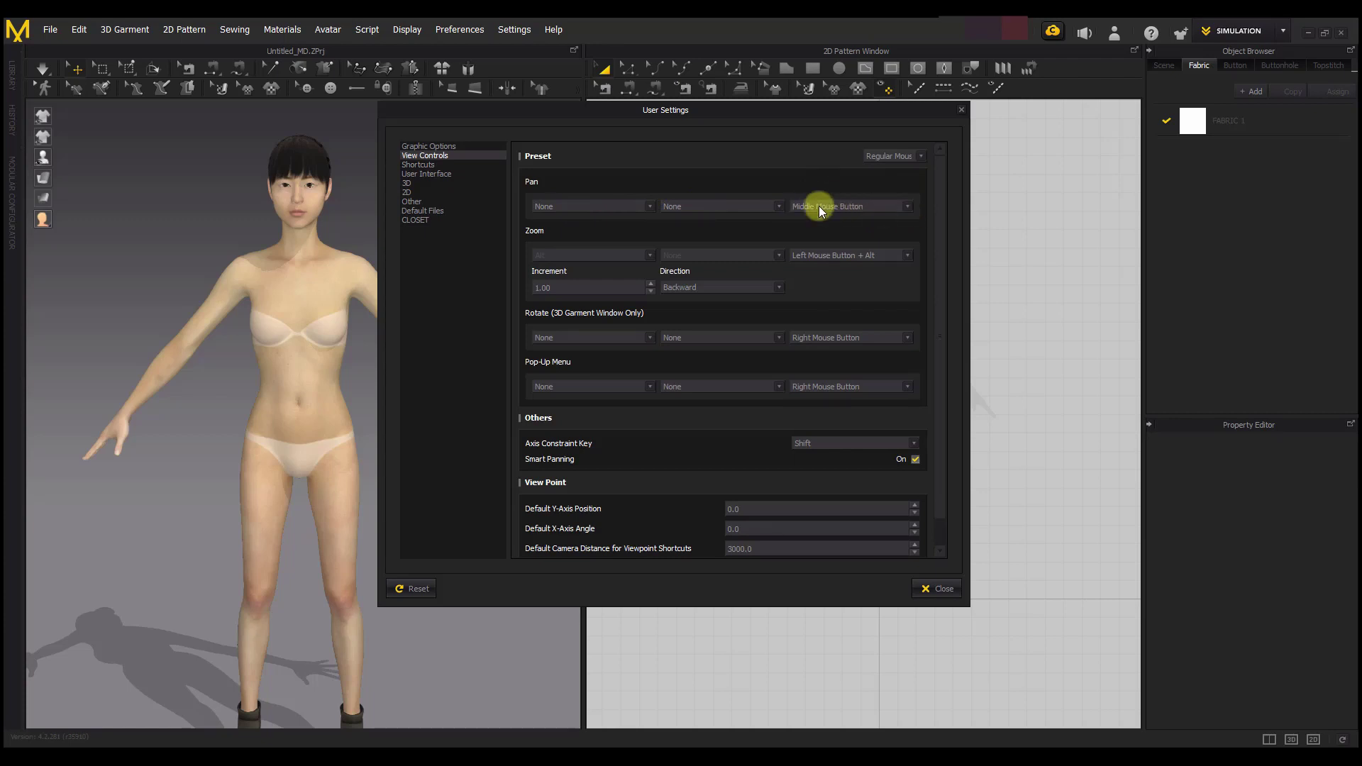
Keep Pan on Middle Mouse Button and Zoom on Left Mouse Button + Alt, then close User Settings.
click(870, 206)
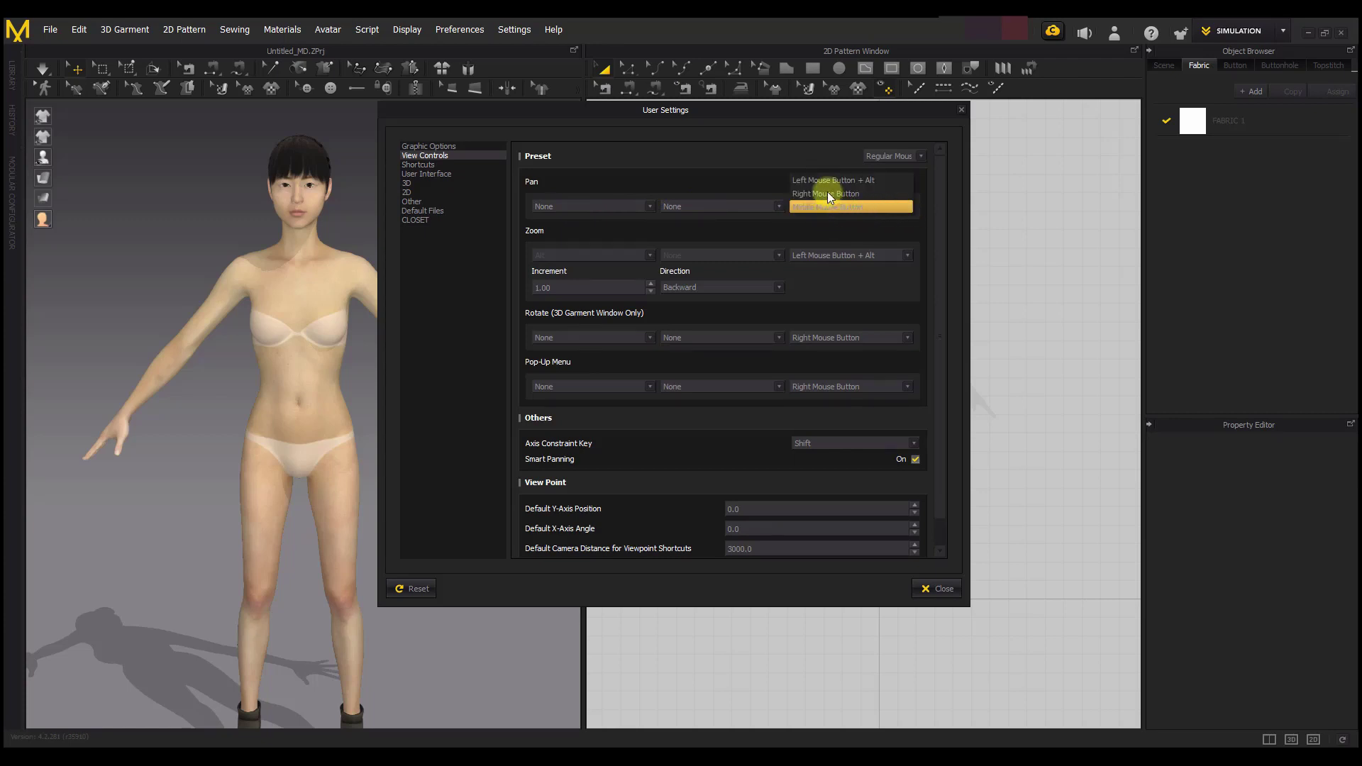
click(840, 206)
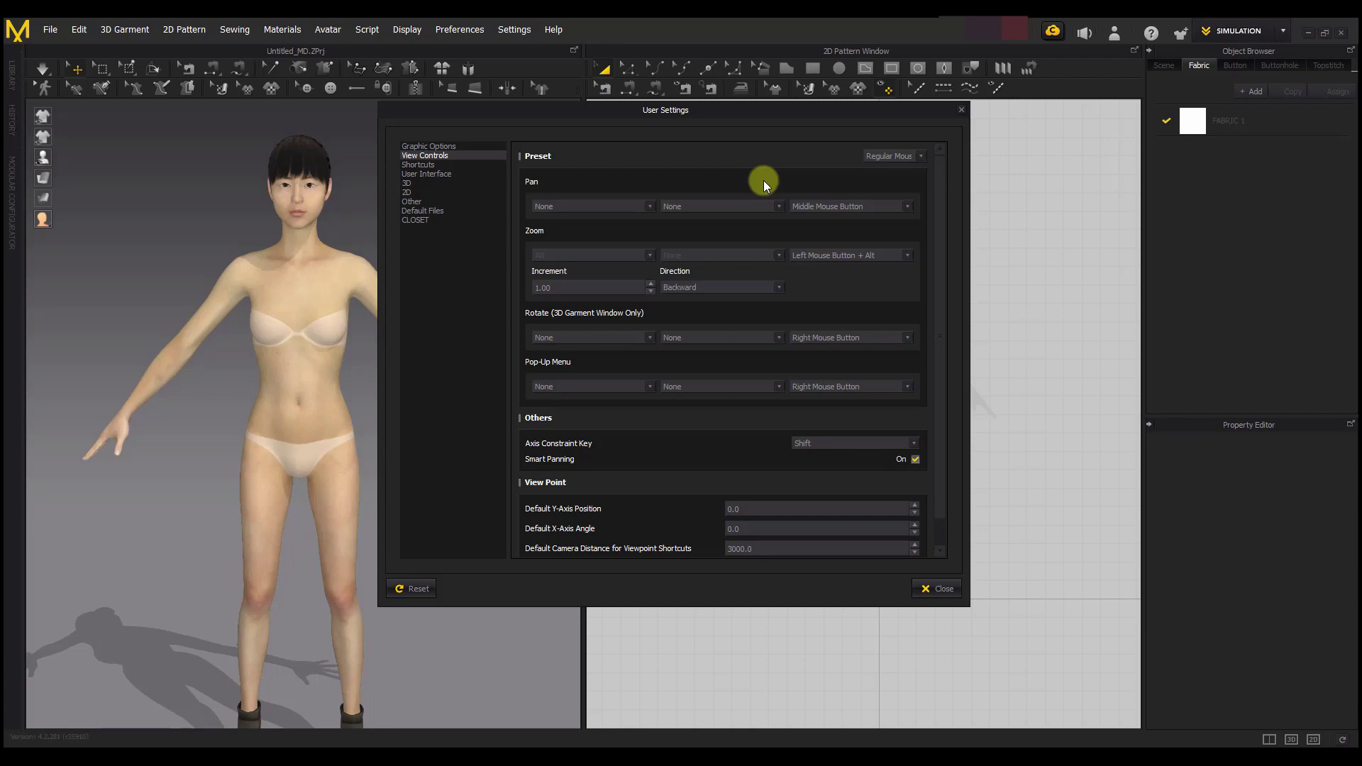
click(863, 204)
click(861, 210)
click(858, 252)
click(860, 256)
click(423, 588)
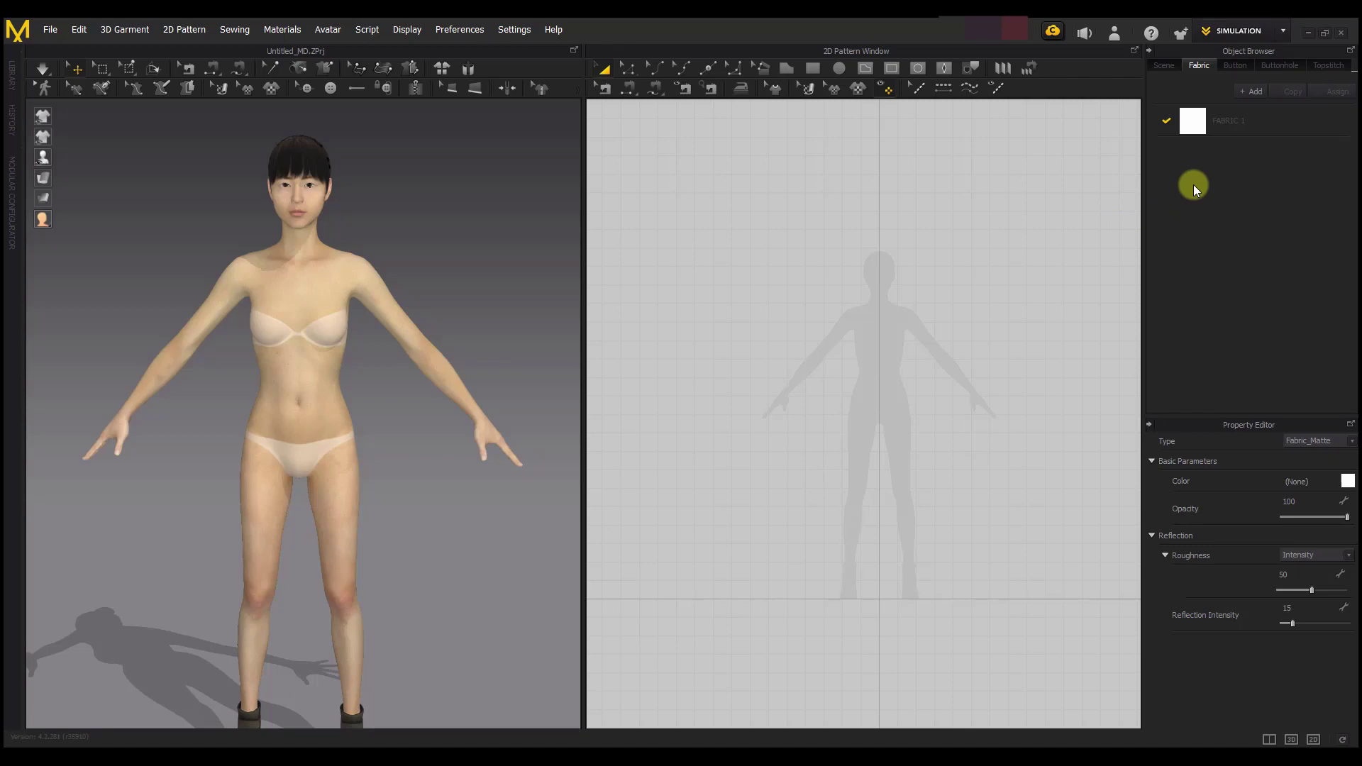
Browse the Object Browser's Scene, Fabric, Button, Buttonhole and Topstitch lists, briefly selecting Default Topstitch.
click(1162, 65)
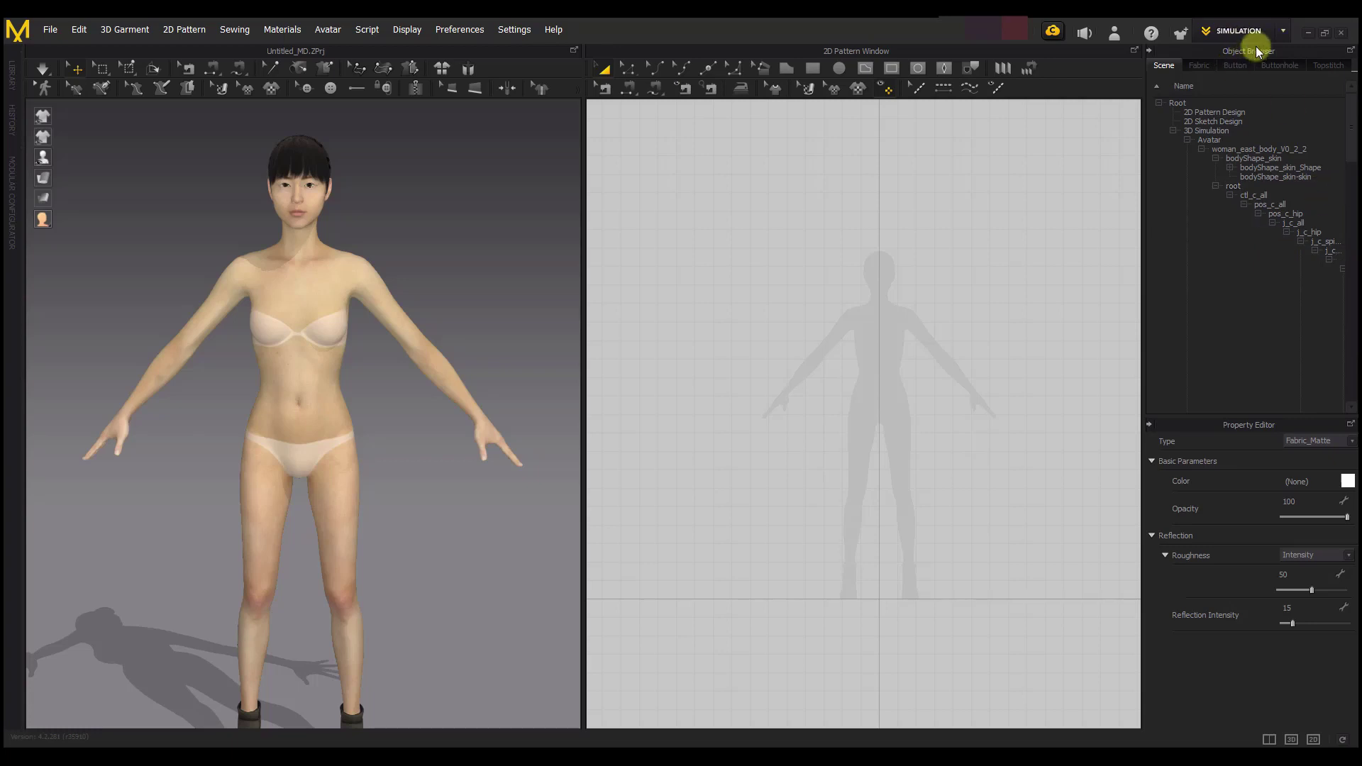
click(1199, 65)
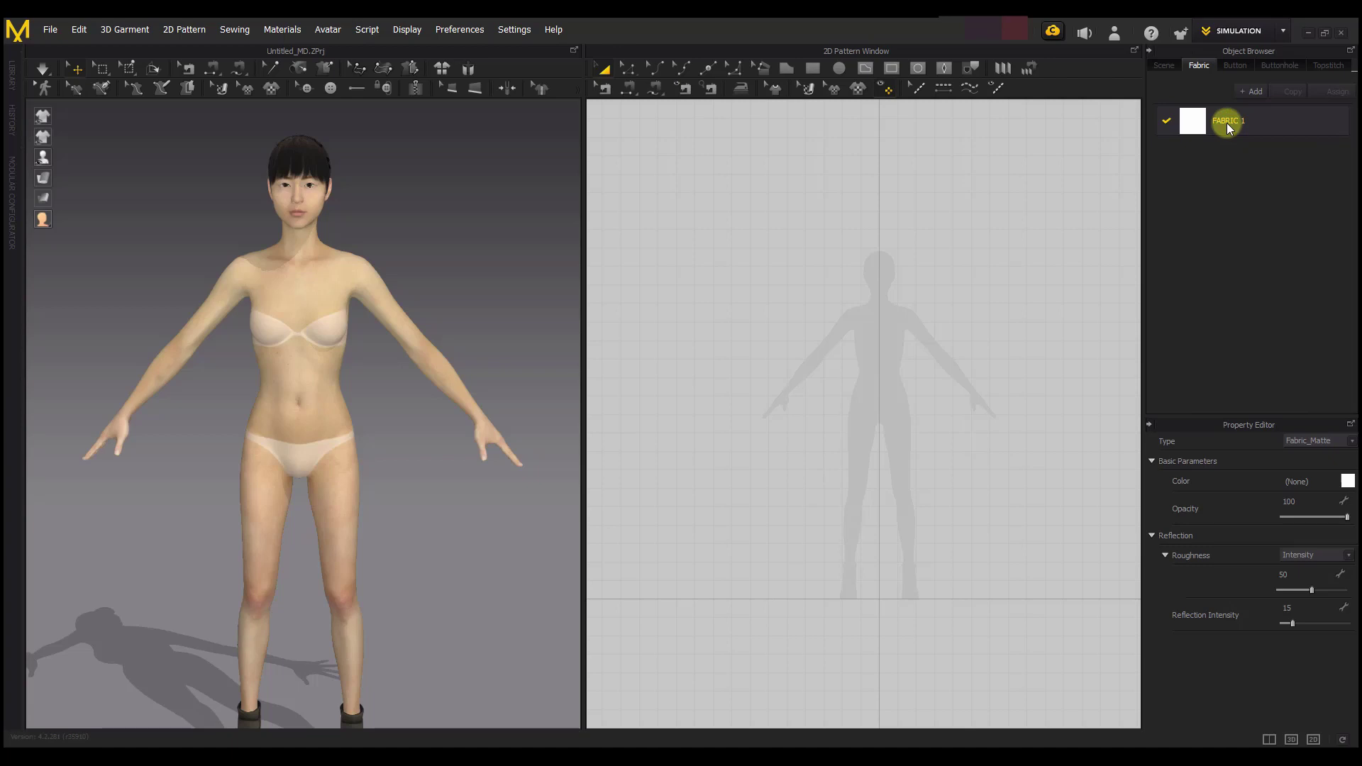
click(1235, 69)
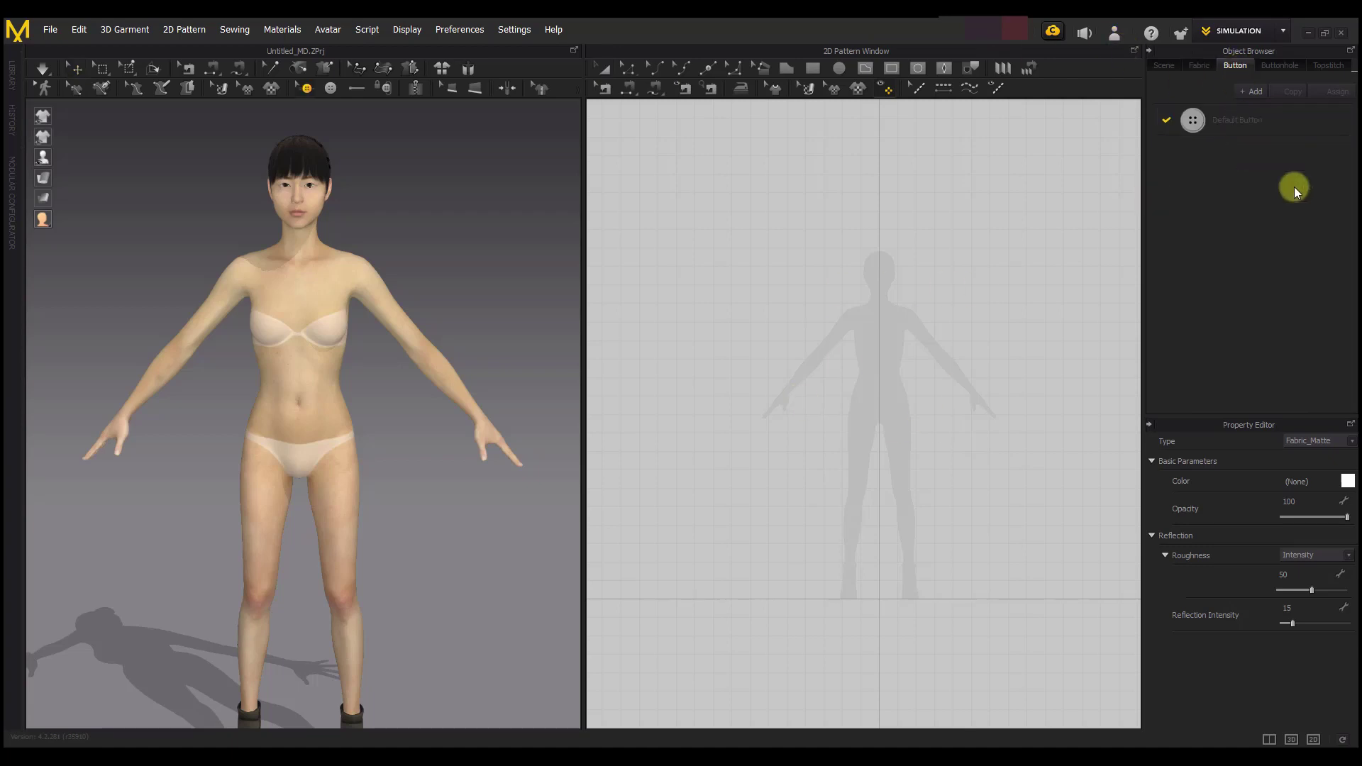
click(1278, 66)
click(1319, 65)
click(1224, 122)
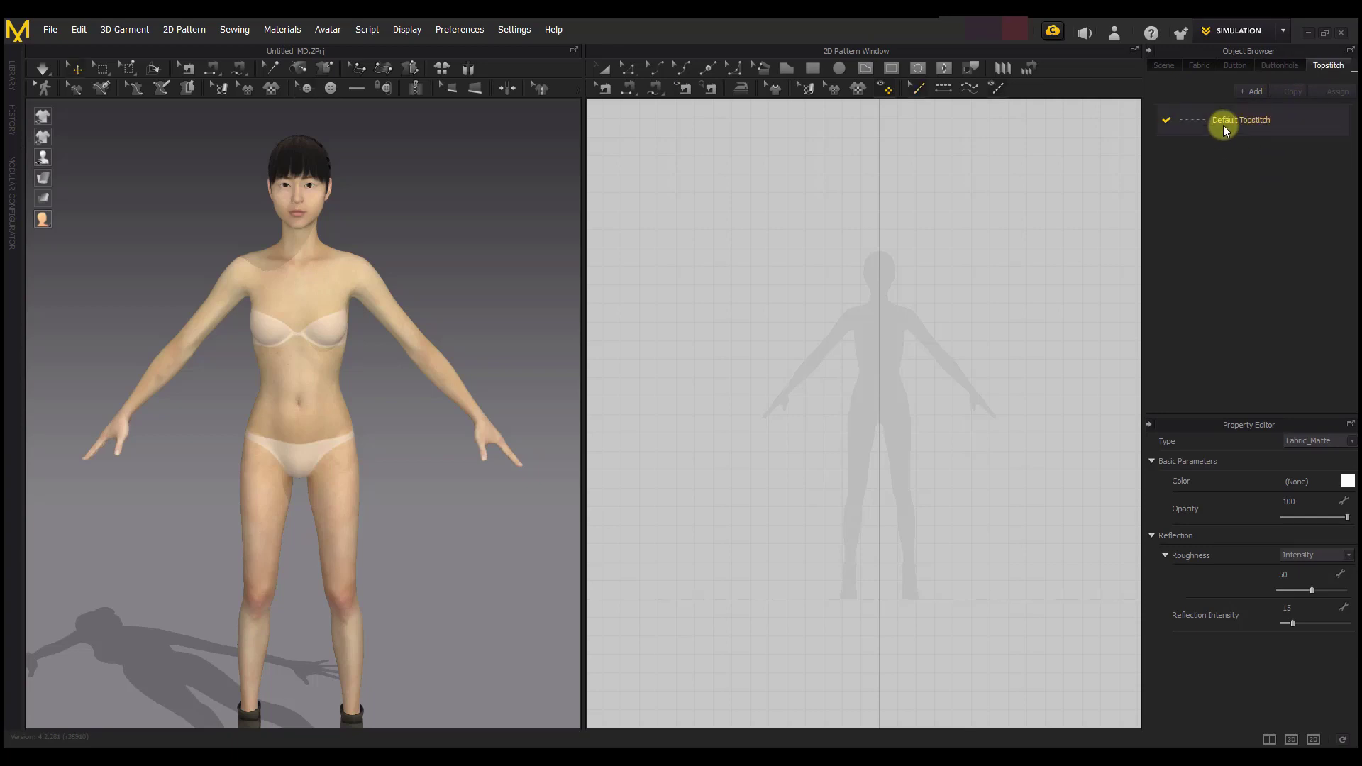
click(1255, 279)
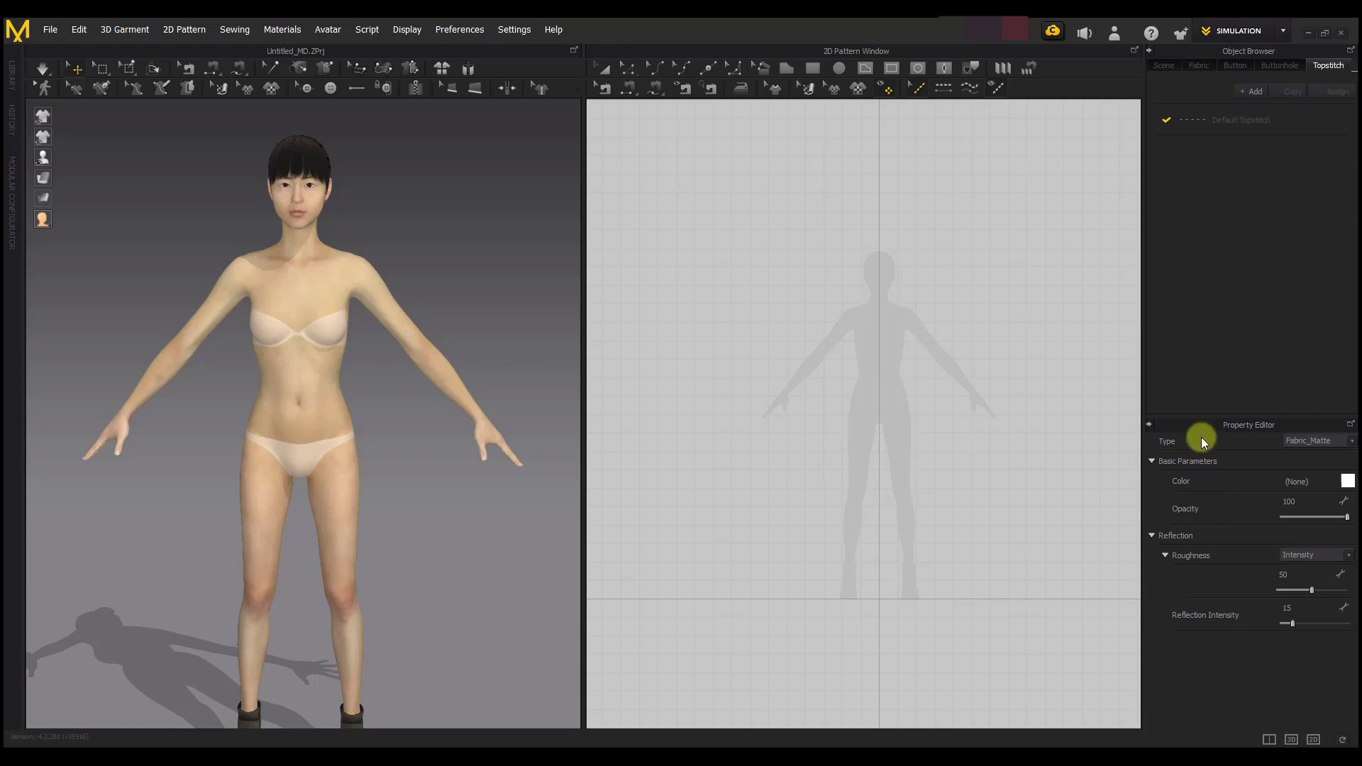
click(812, 67)
drag(818, 296, 940, 438)
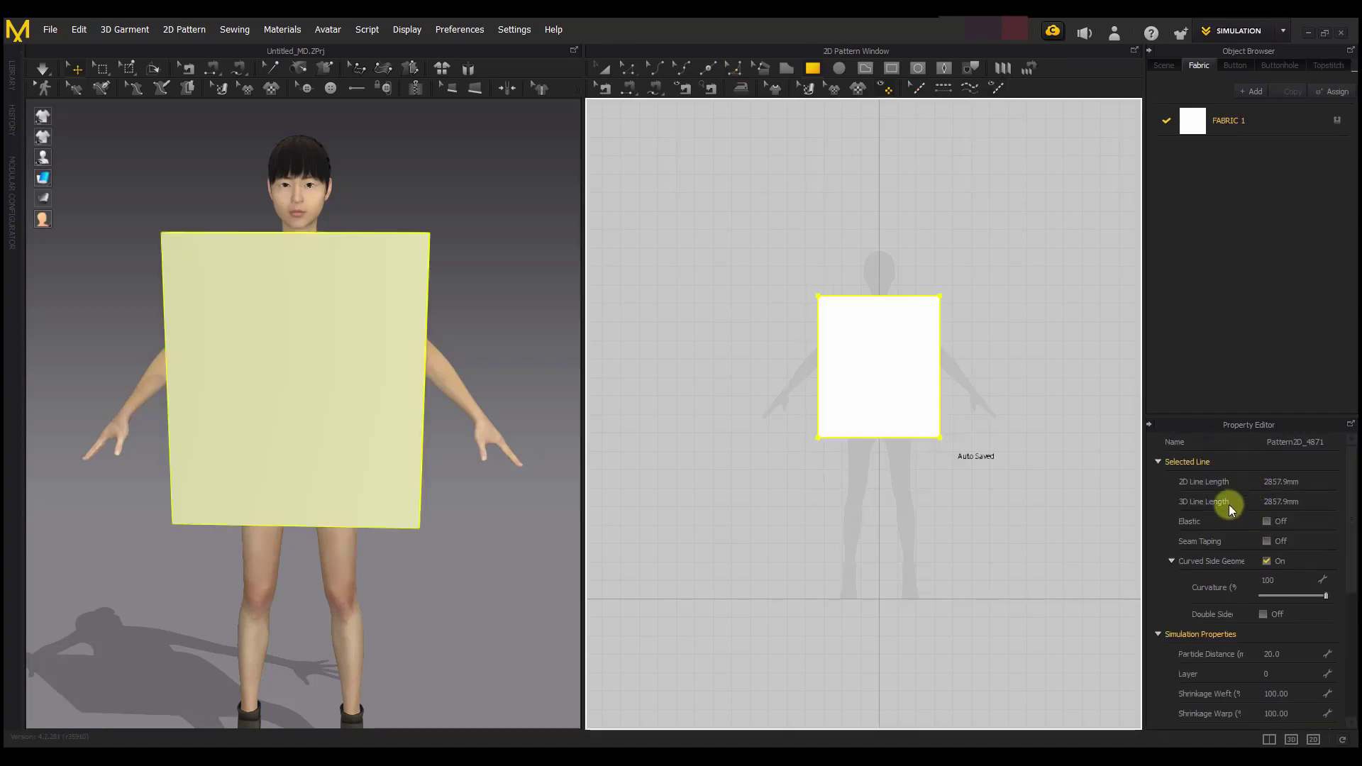
scroll(1224, 508, down, 3)
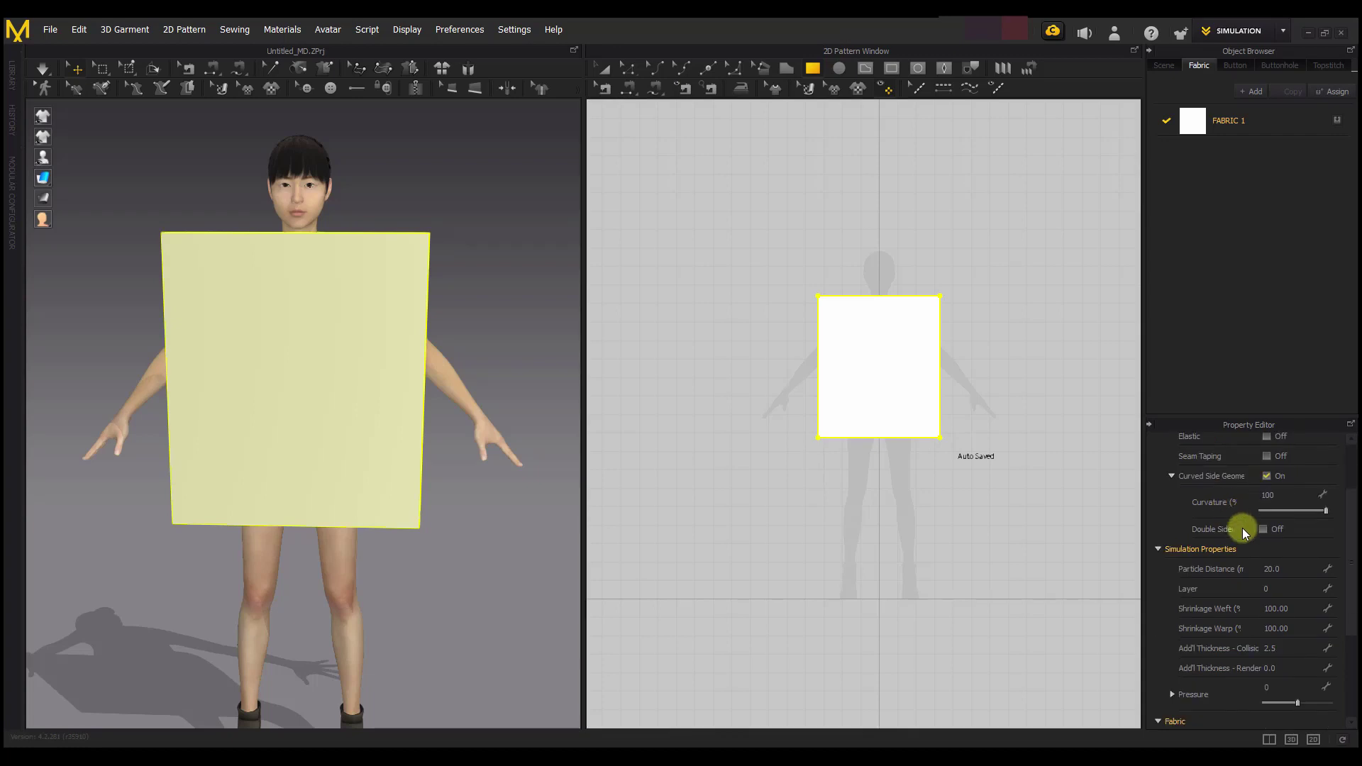
scroll(1242, 527, up, 3)
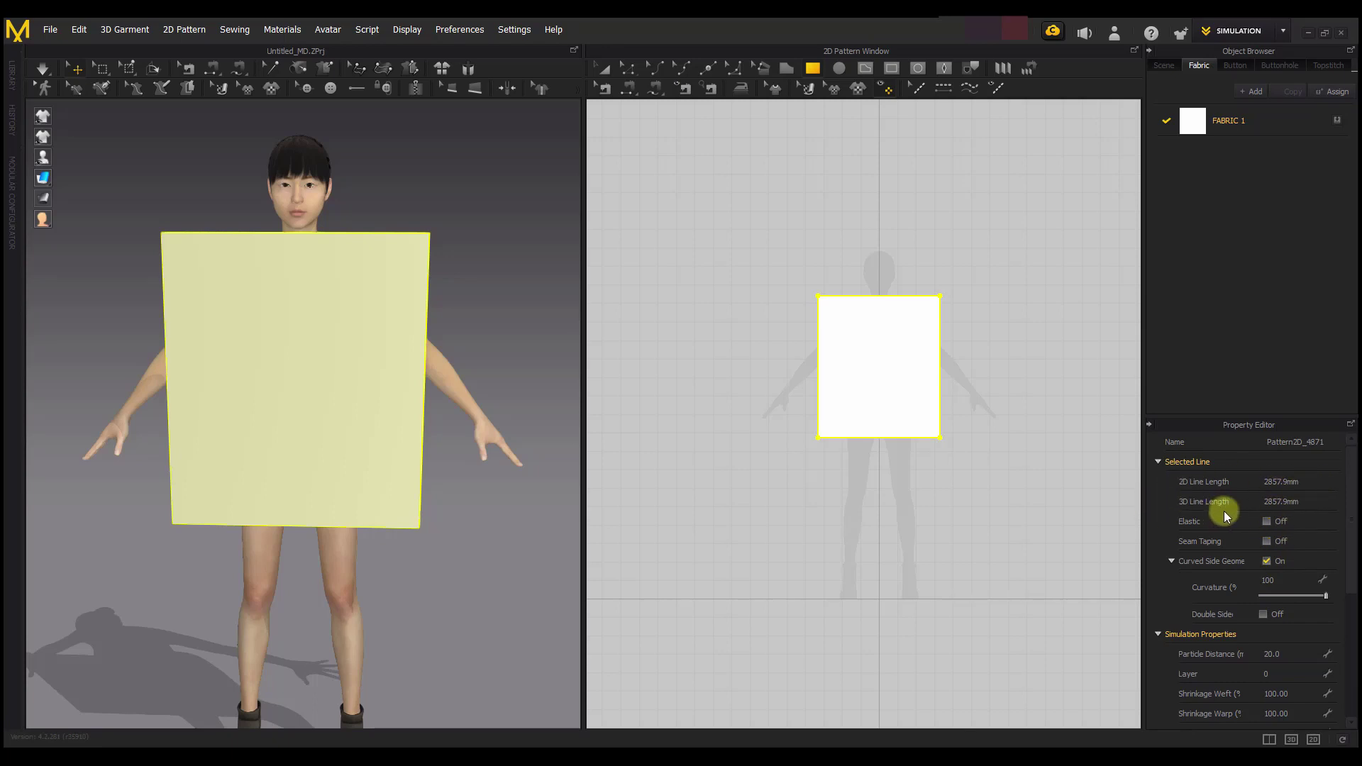
scroll(1220, 522, down, 3)
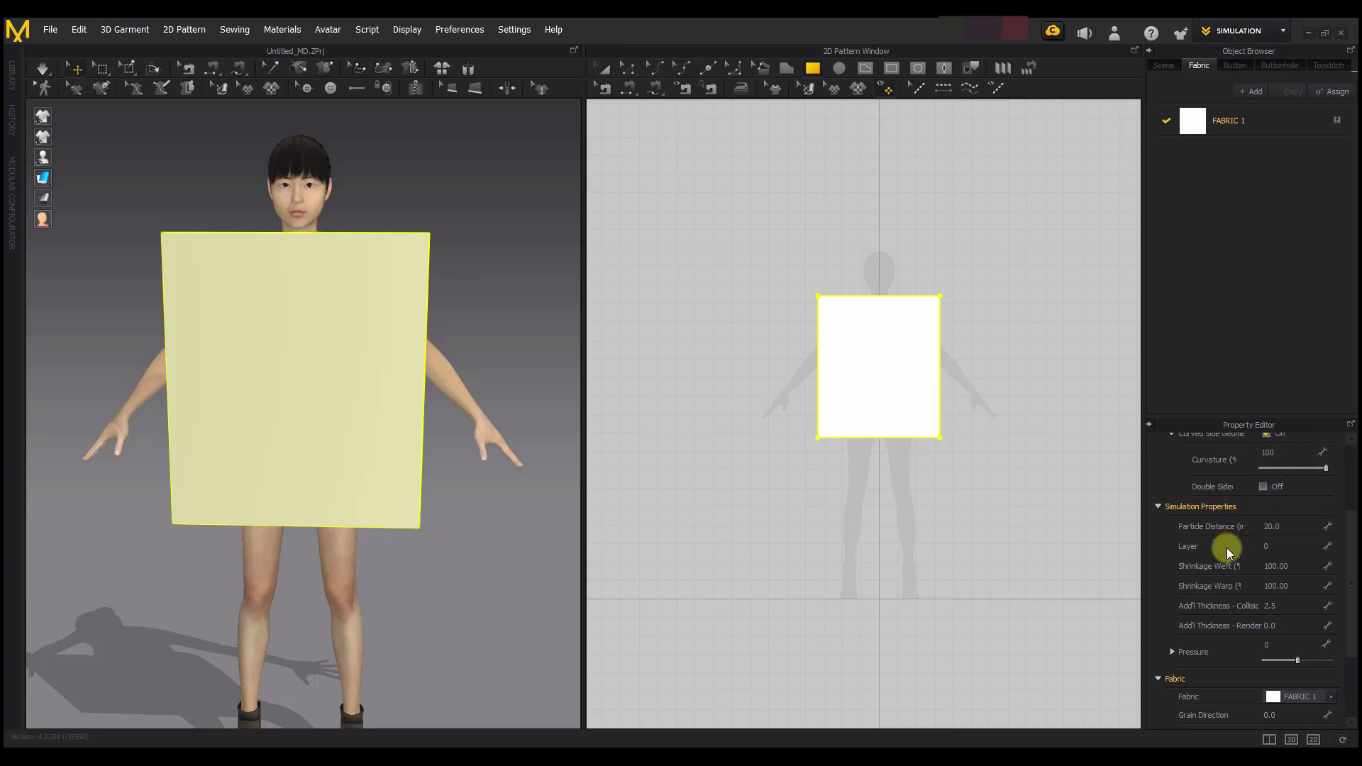
scroll(1249, 539, down, 1)
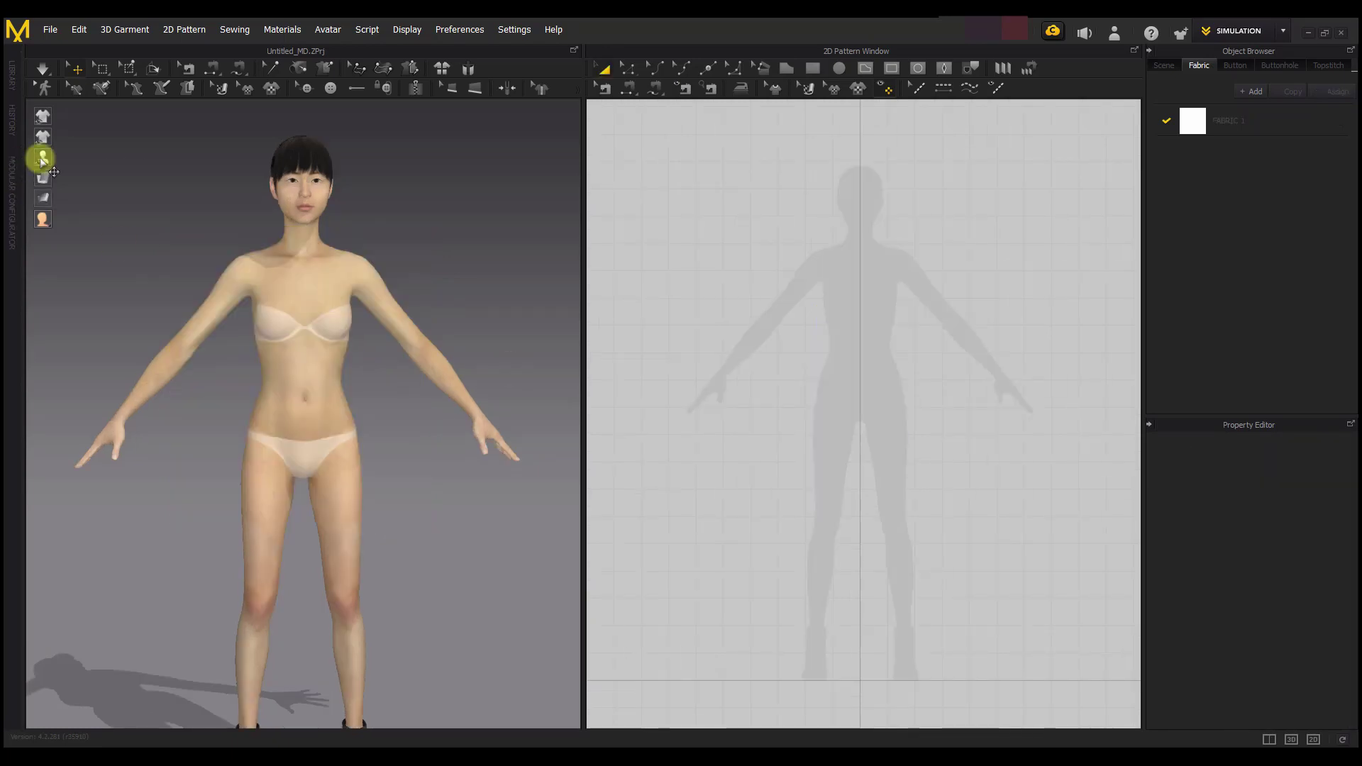
Bend the avatar's upper body at the spineC joint, then undo the bend.
click(368, 330)
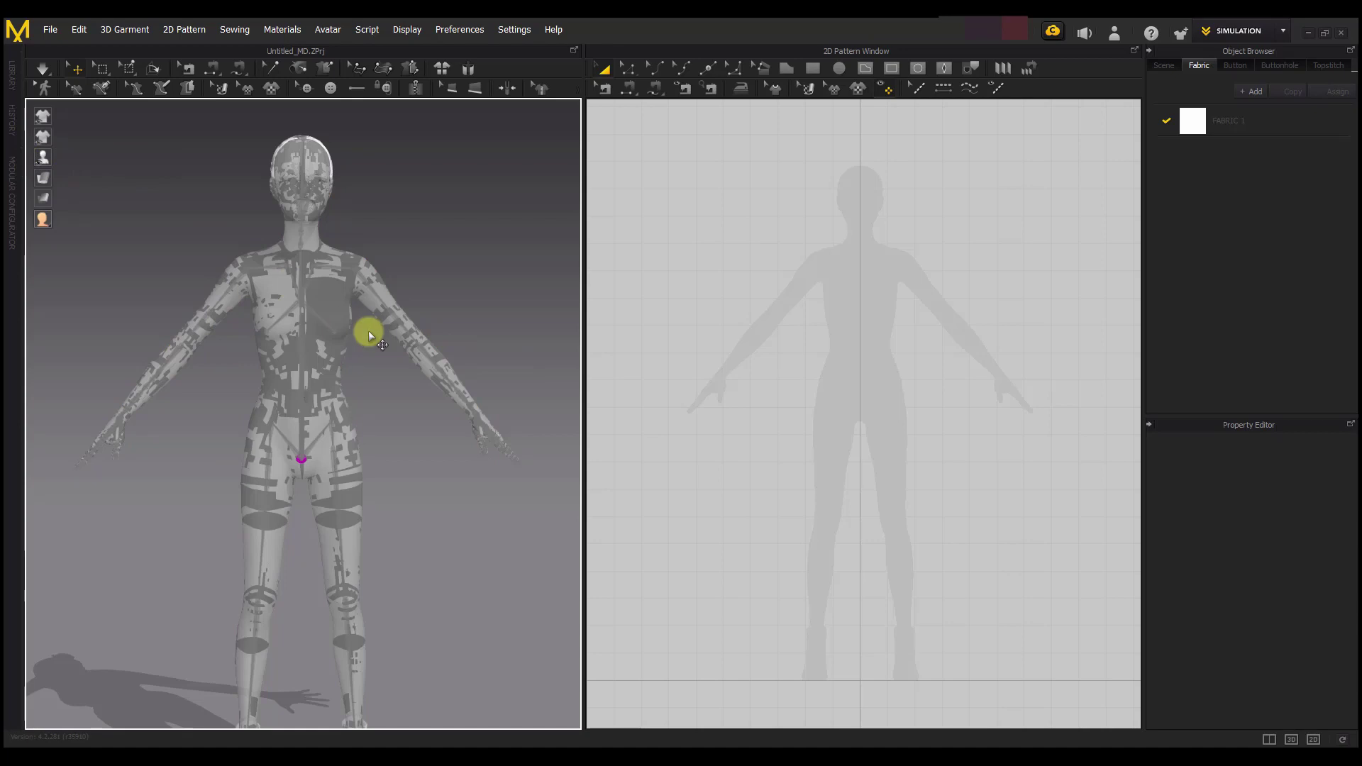
click(303, 283)
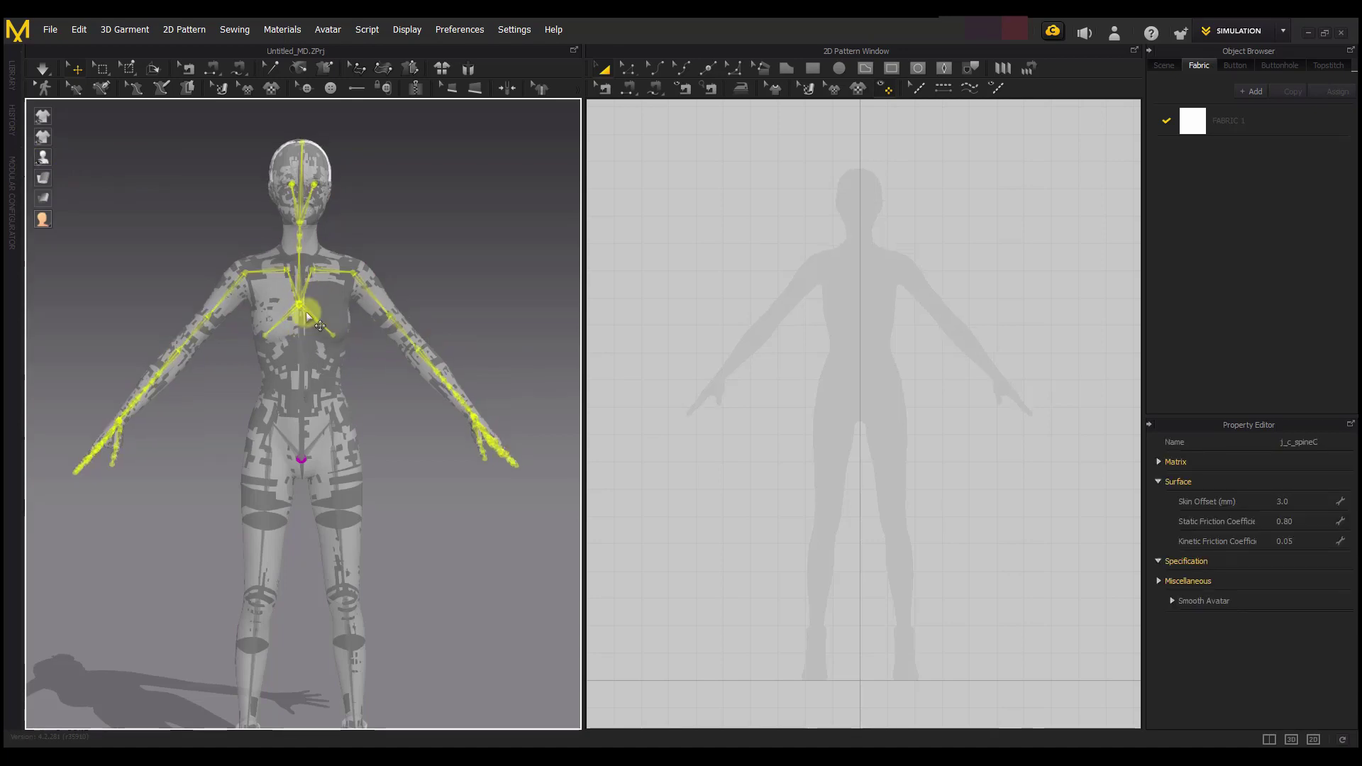
drag(305, 312, 384, 303)
key(ctrl+z)
Rotate the torso at the spineB joint, then deselect the joint.
click(302, 357)
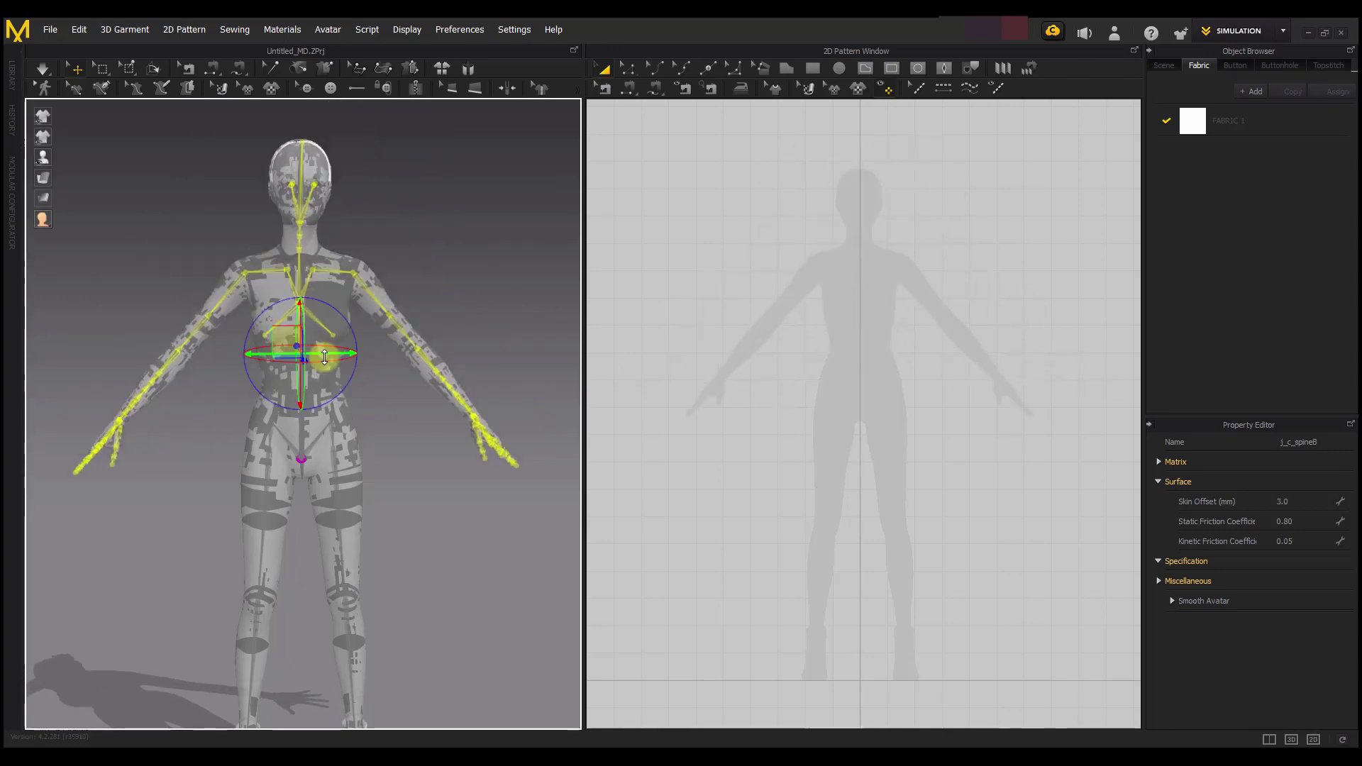
drag(323, 358, 238, 371)
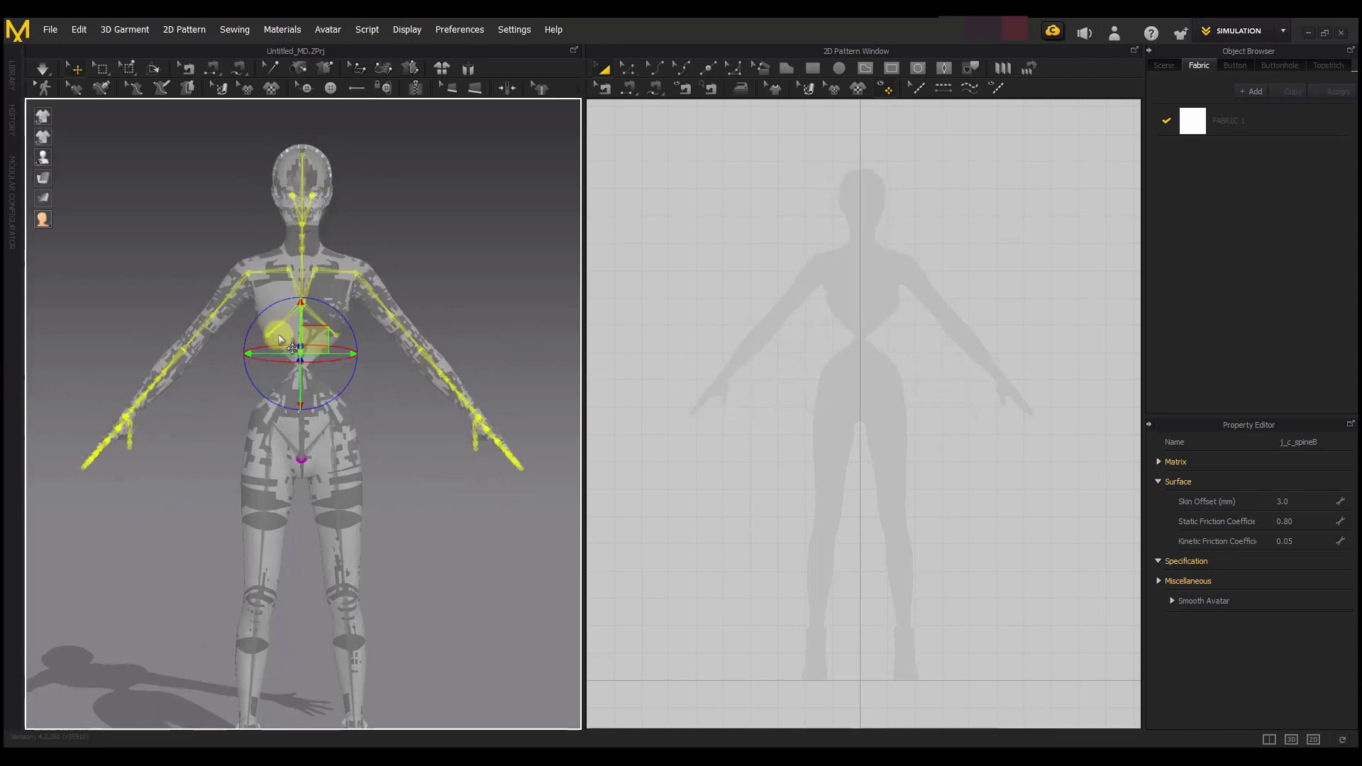
click(395, 350)
click(213, 315)
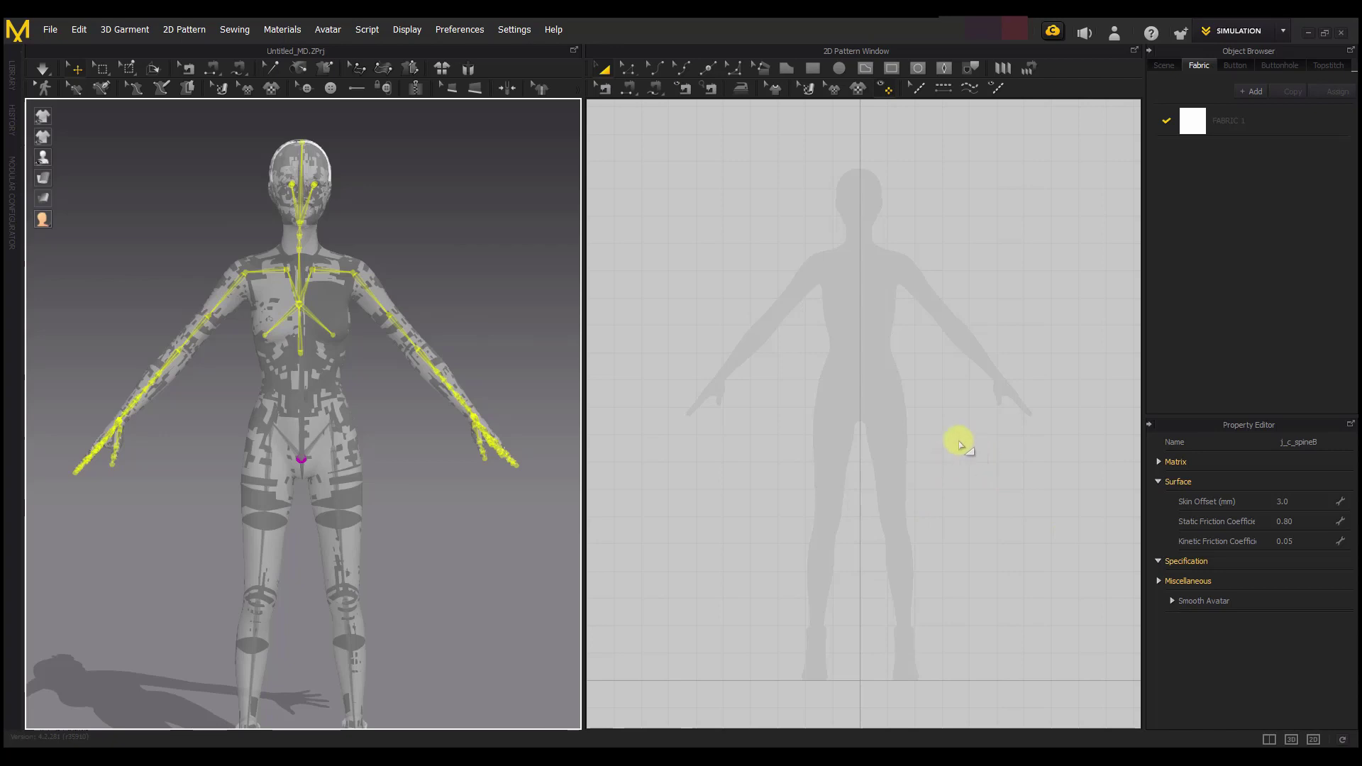
key(shift+x)
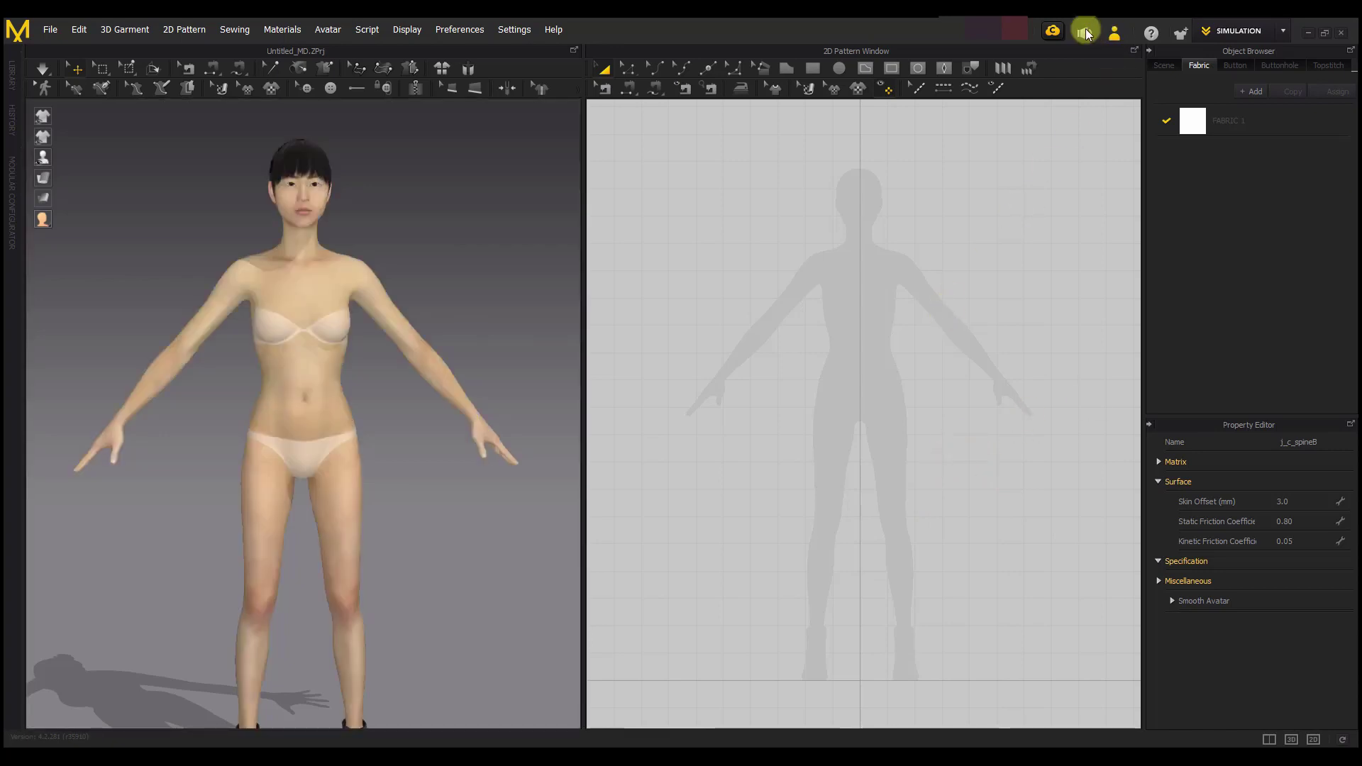
scroll(854, 256, down, 3)
scroll(851, 249, up, 8)
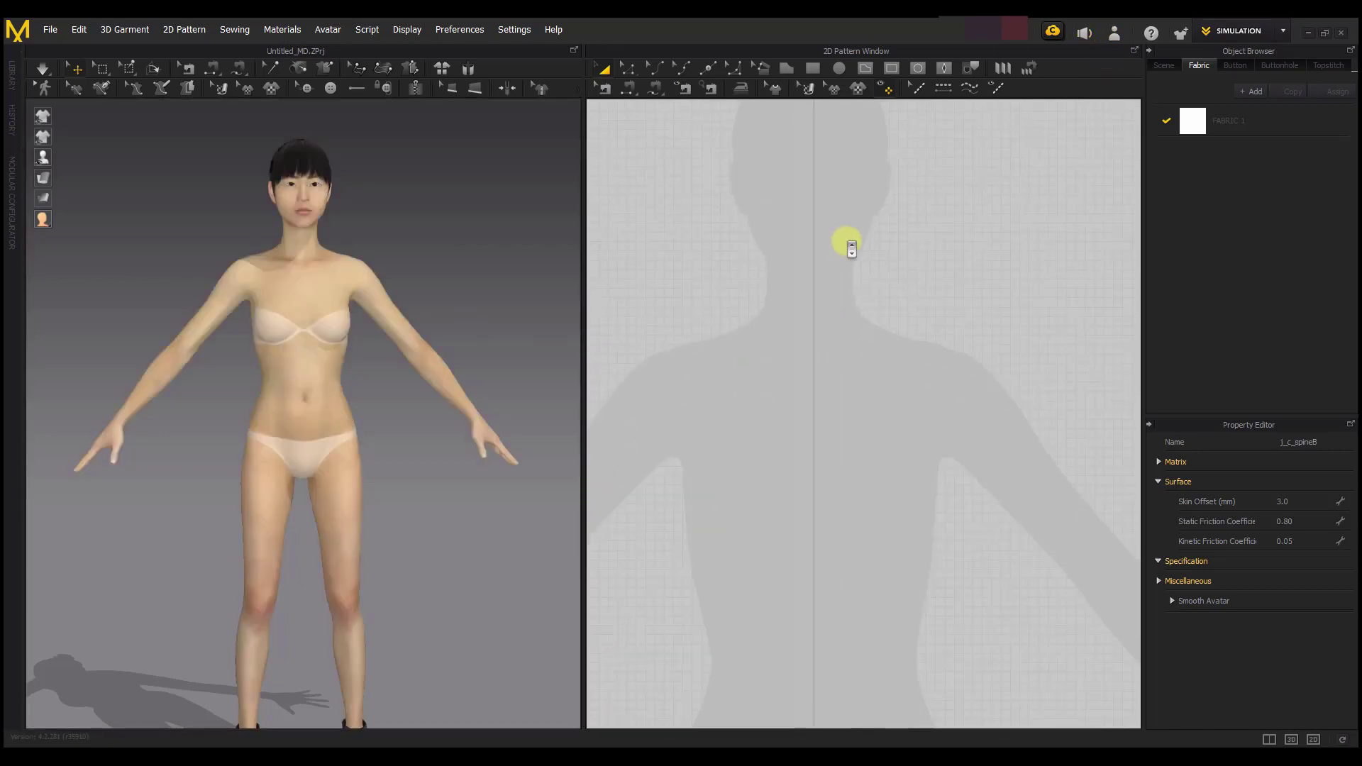
scroll(851, 248, up, 3)
scroll(866, 267, down, 10)
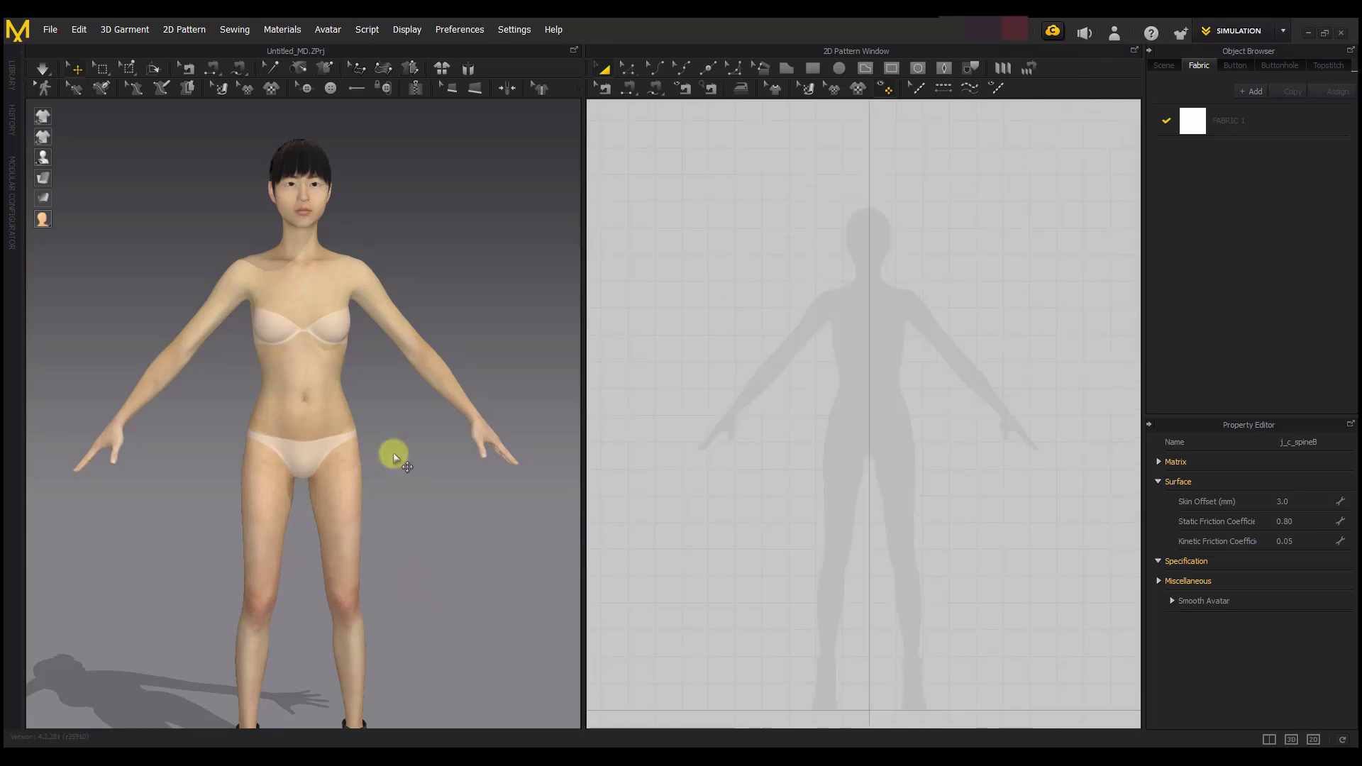
scroll(377, 442, down, 5)
scroll(305, 588, up, 3)
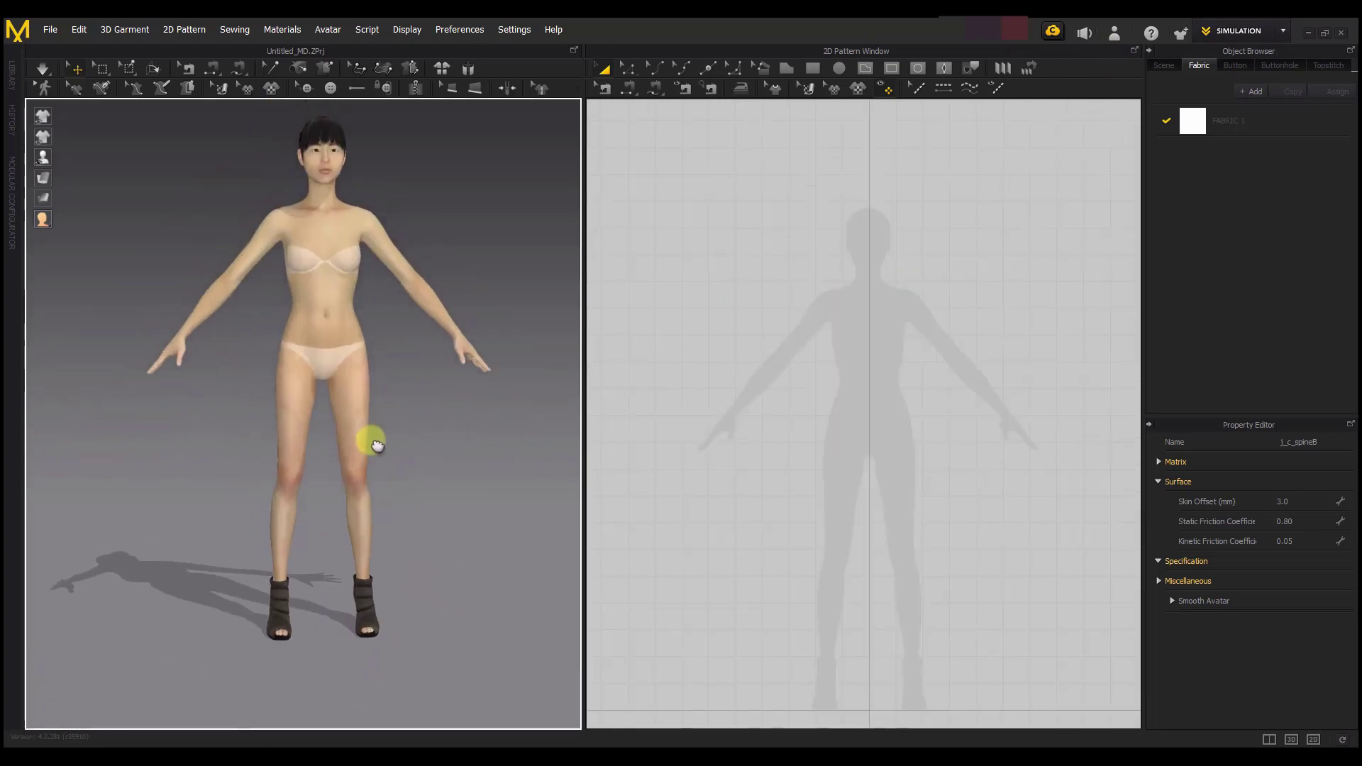
click(408, 32)
mouse_move(425, 170)
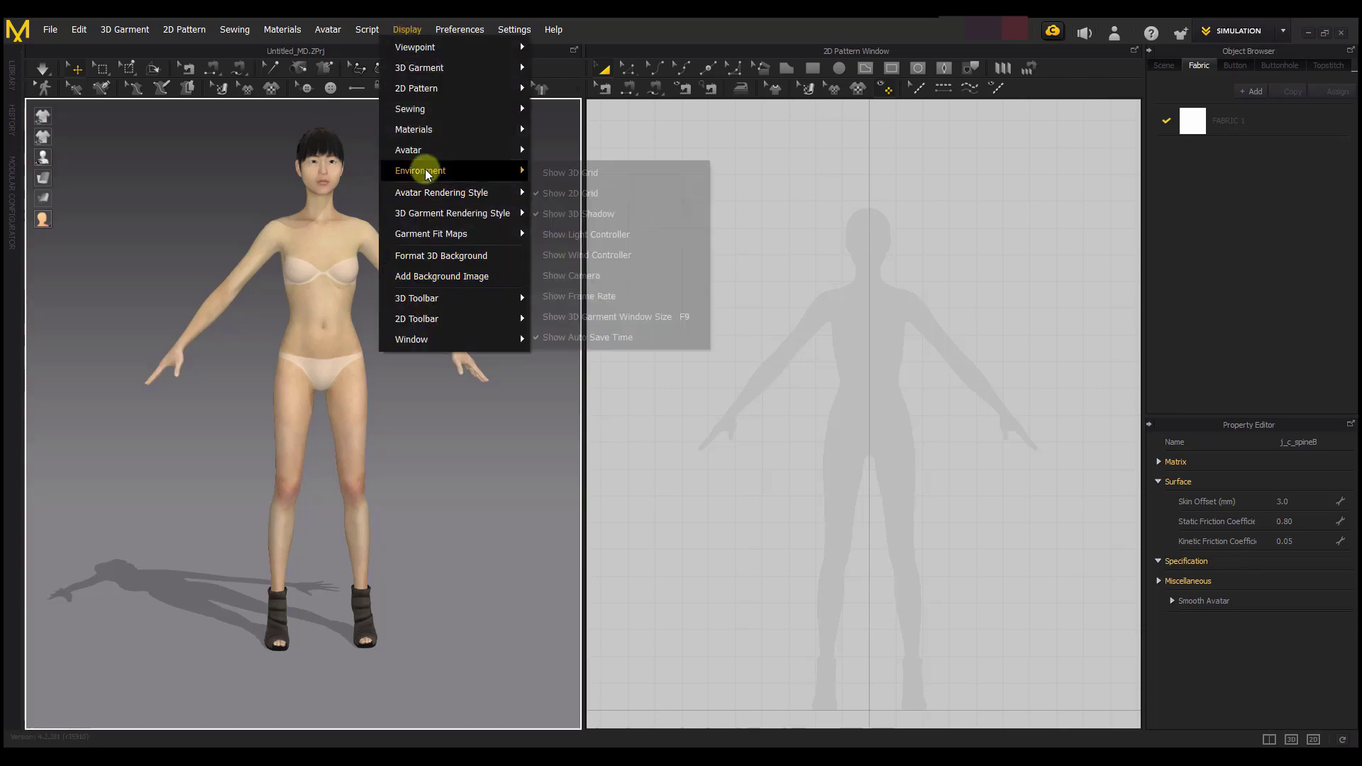
click(586, 173)
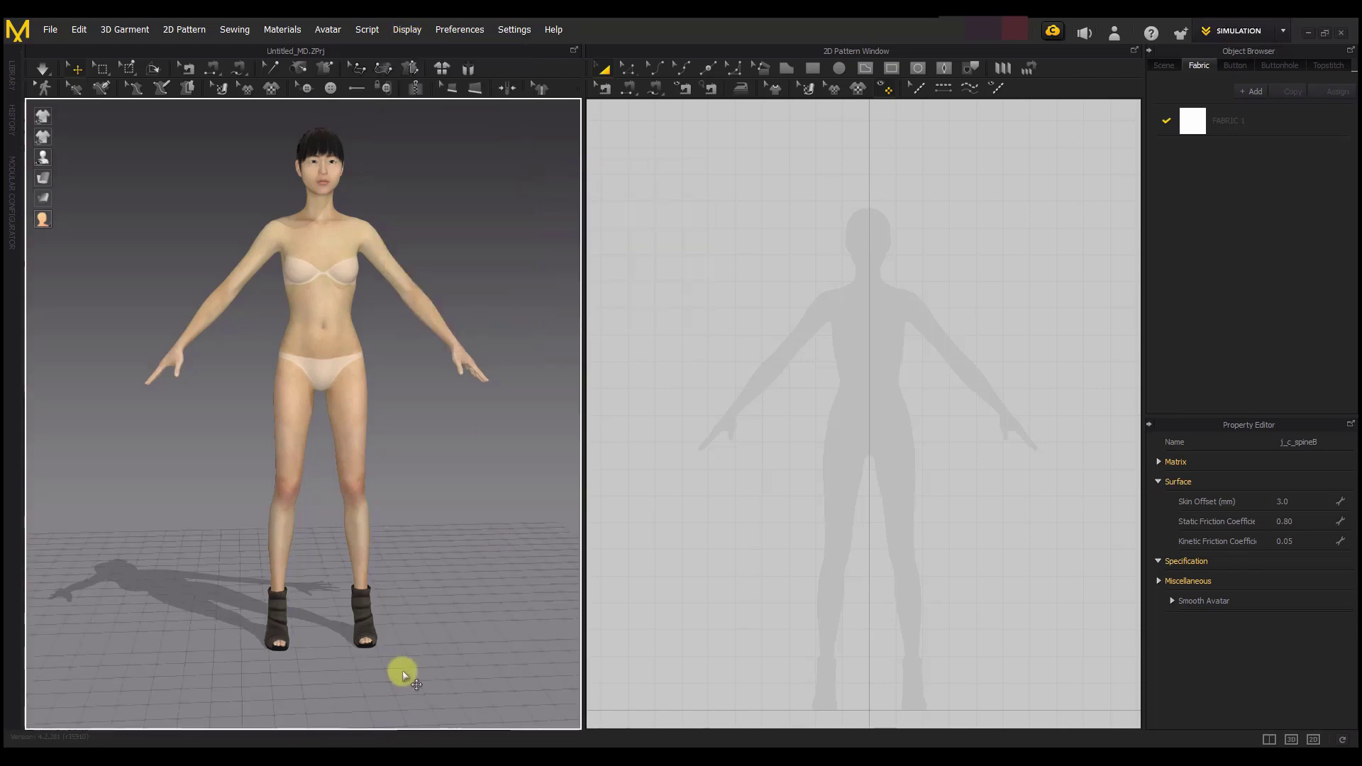
click(407, 29)
Turn the 3D floor grid off and zoom around the 2D pattern window.
mouse_move(436, 153)
mouse_move(478, 171)
click(578, 174)
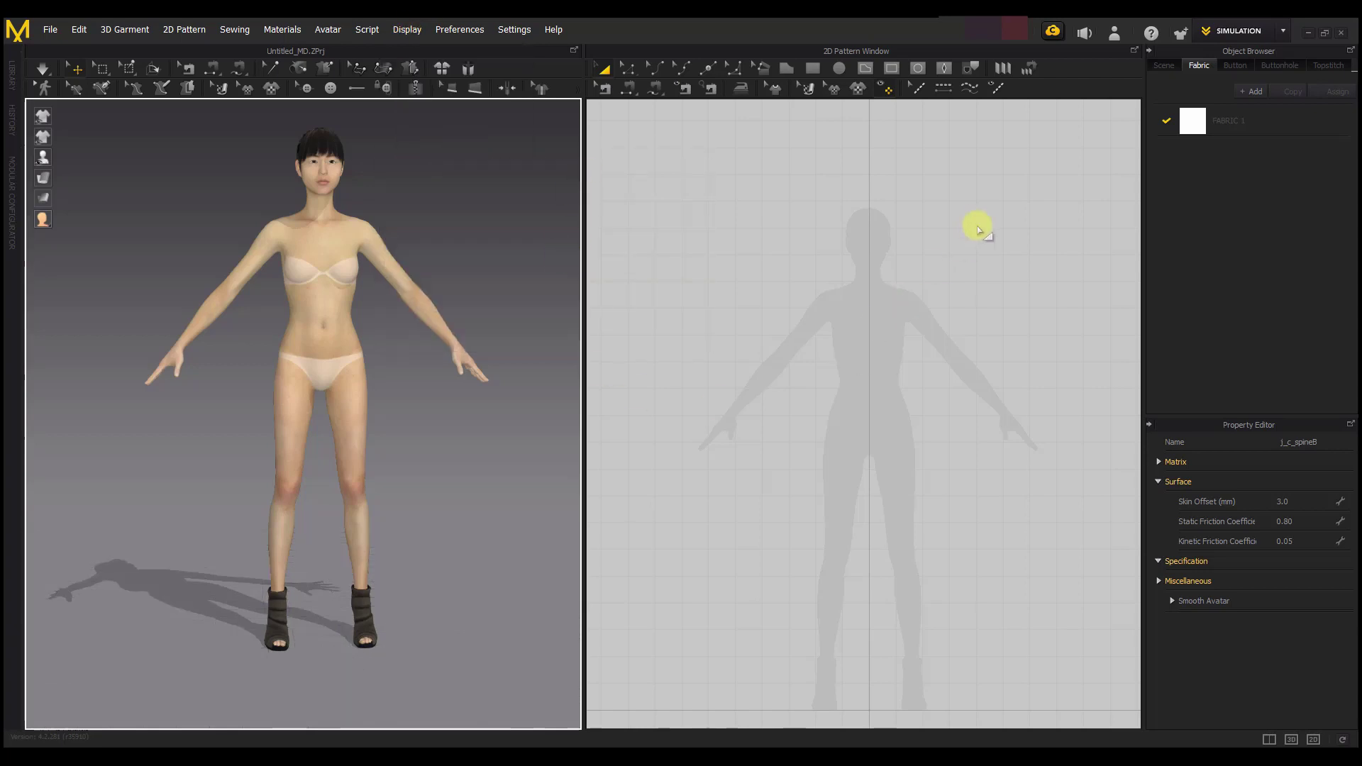
scroll(901, 248, down, 5)
scroll(910, 241, up, 3)
scroll(896, 307, up, 5)
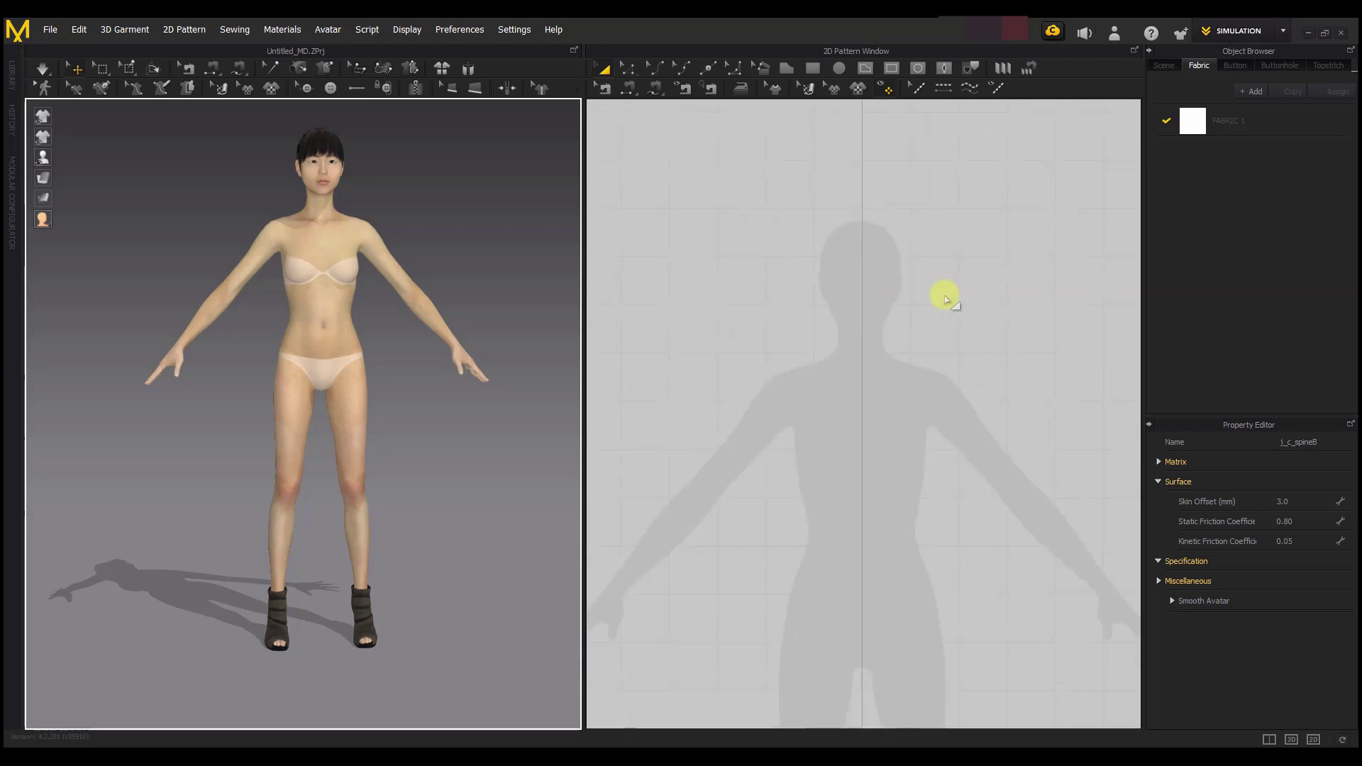
scroll(1001, 327, up, 5)
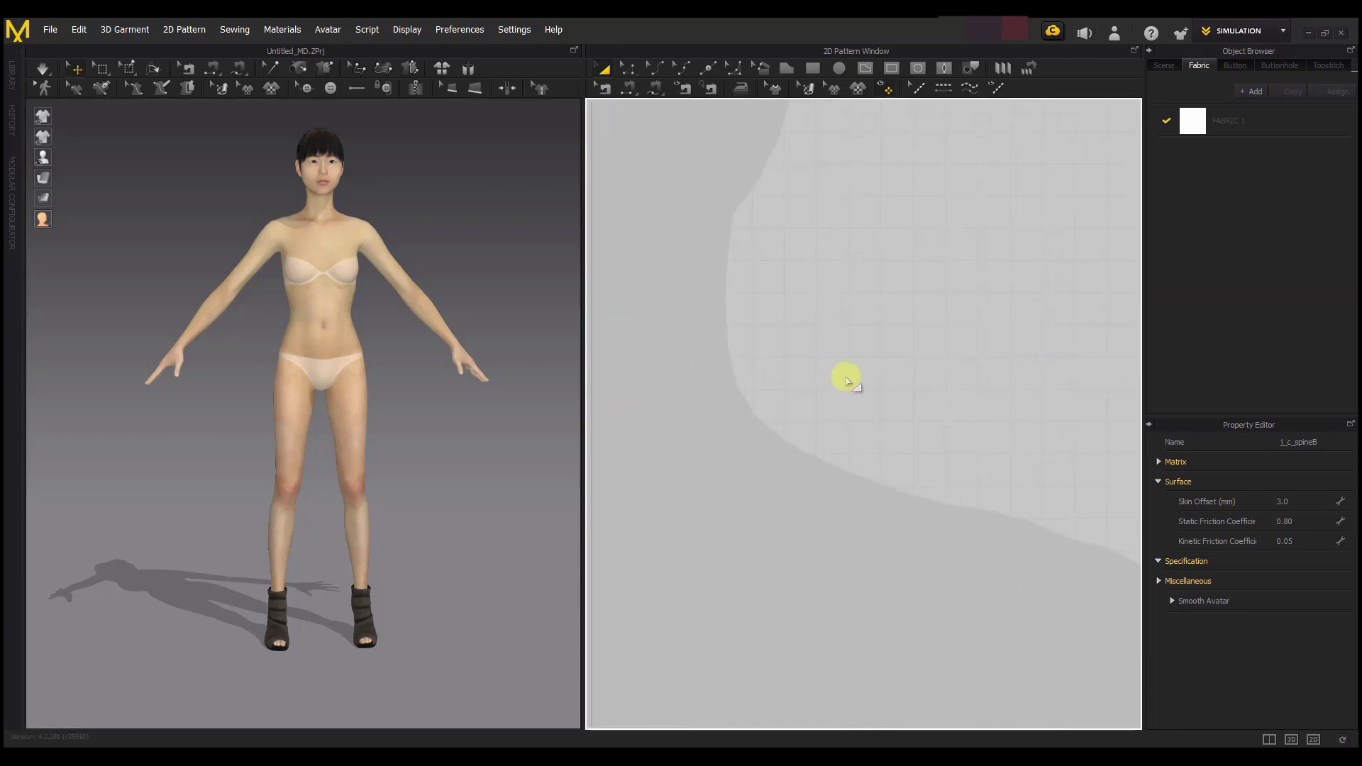
scroll(880, 429, down, 6)
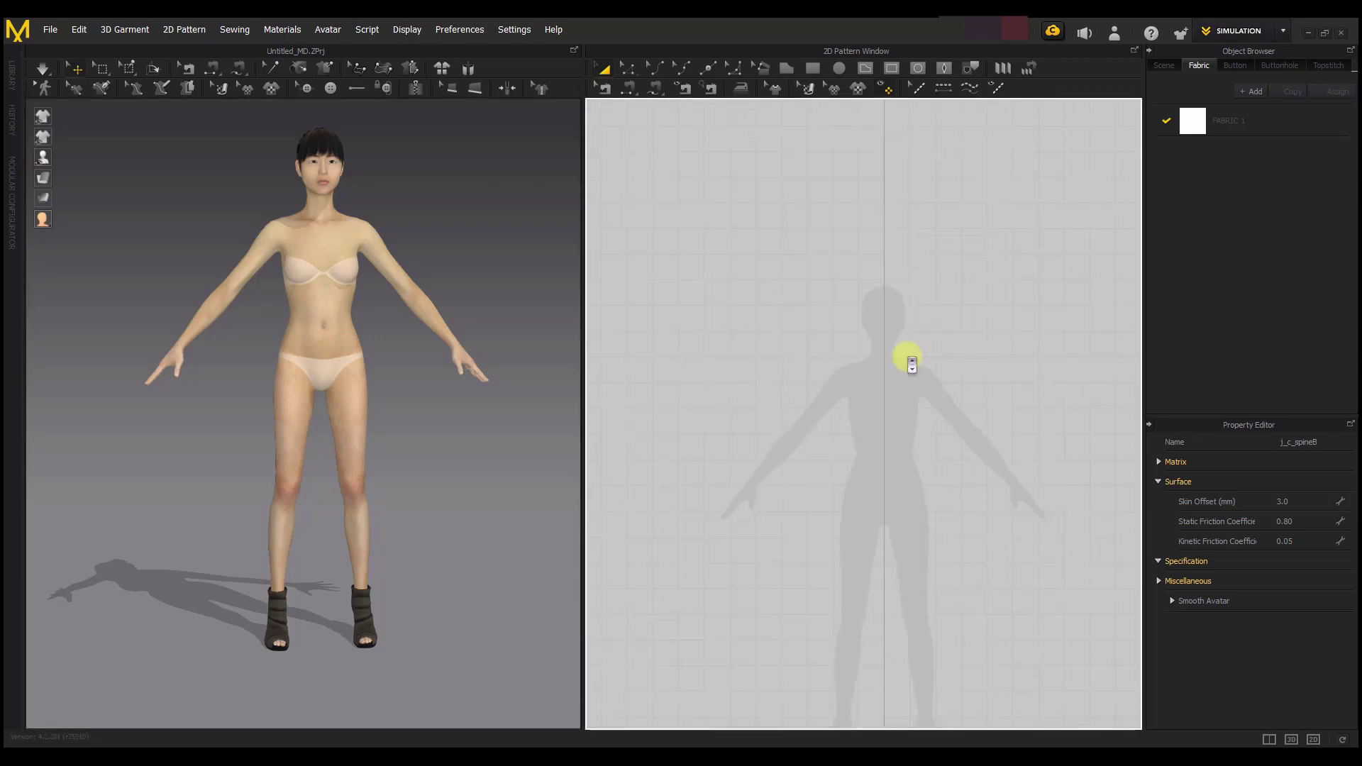
scroll(901, 398, up, 2)
Pan along the avatar silhouette in the 2D window and adjust the zoom.
right_drag(896, 450, 883, 276)
scroll(954, 496, down, 4)
scroll(952, 512, up, 5)
scroll(954, 509, down, 3)
scroll(969, 539, down, 1)
scroll(920, 431, up, 2)
scroll(920, 431, up, 1)
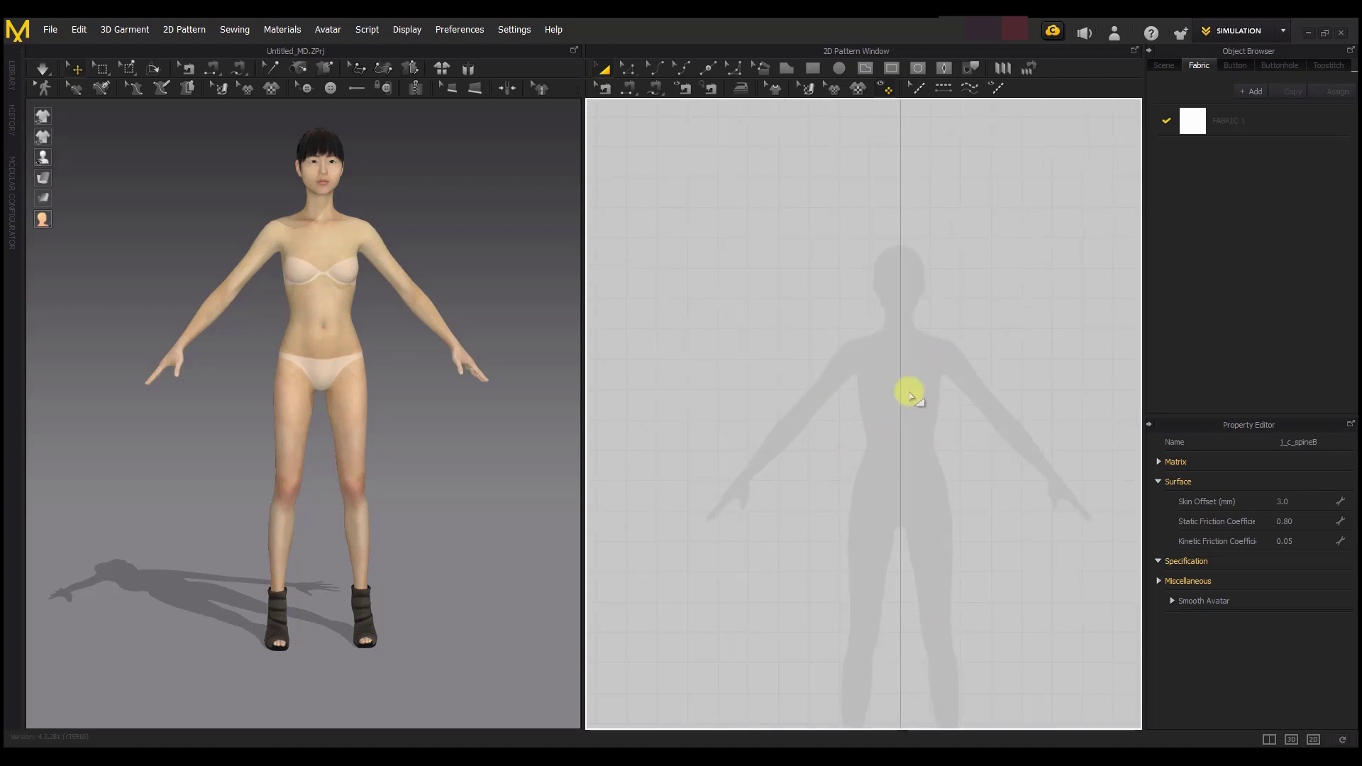
Show Grid Properties from the 2D window's menu and set the 2D grid distance to 5 mm.
right_click(983, 260)
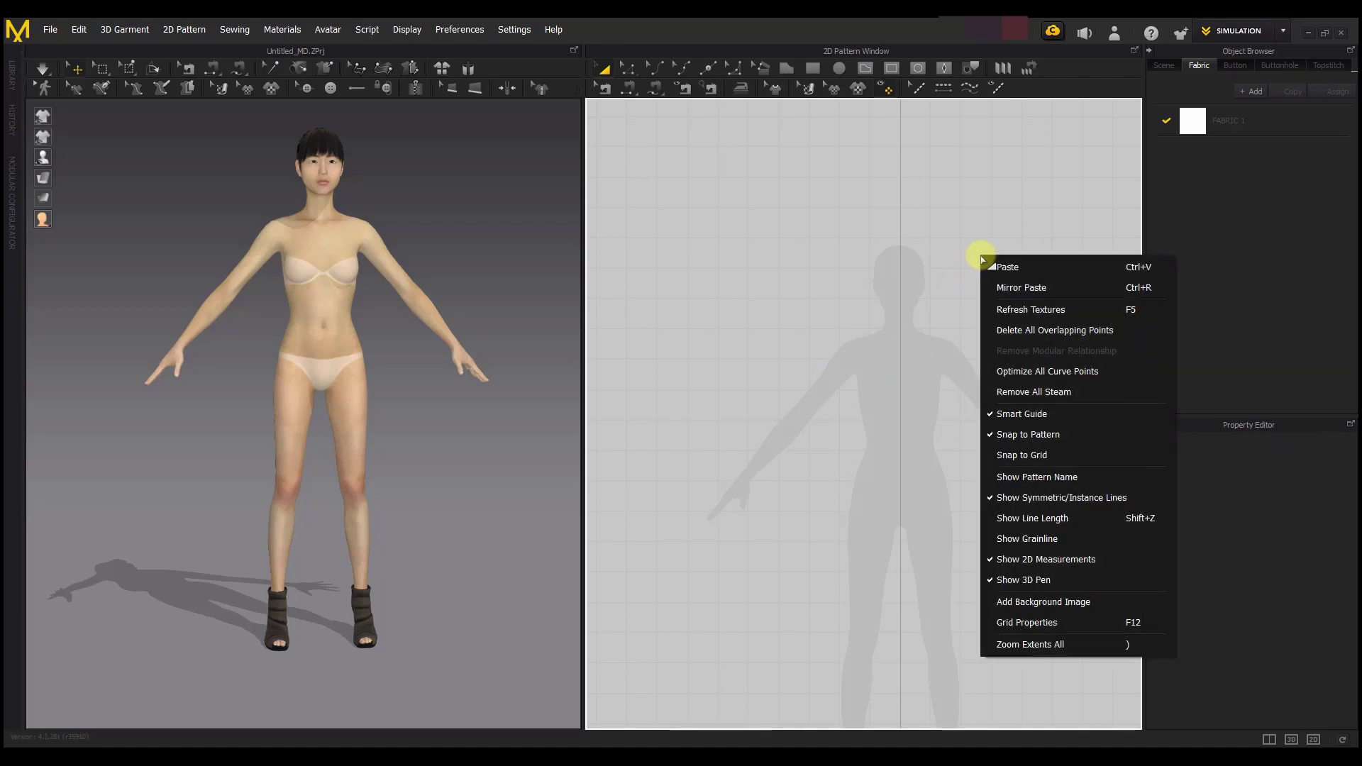
click(1062, 623)
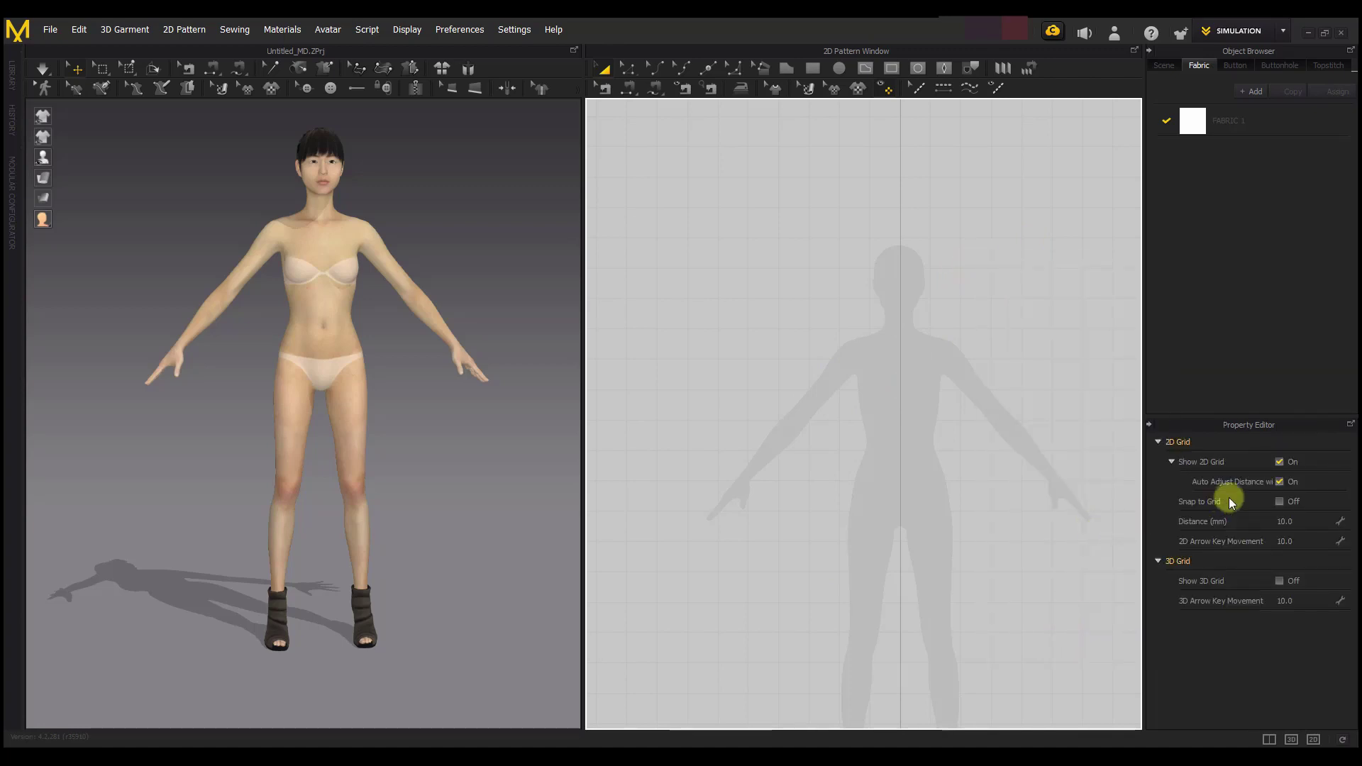
click(1301, 521)
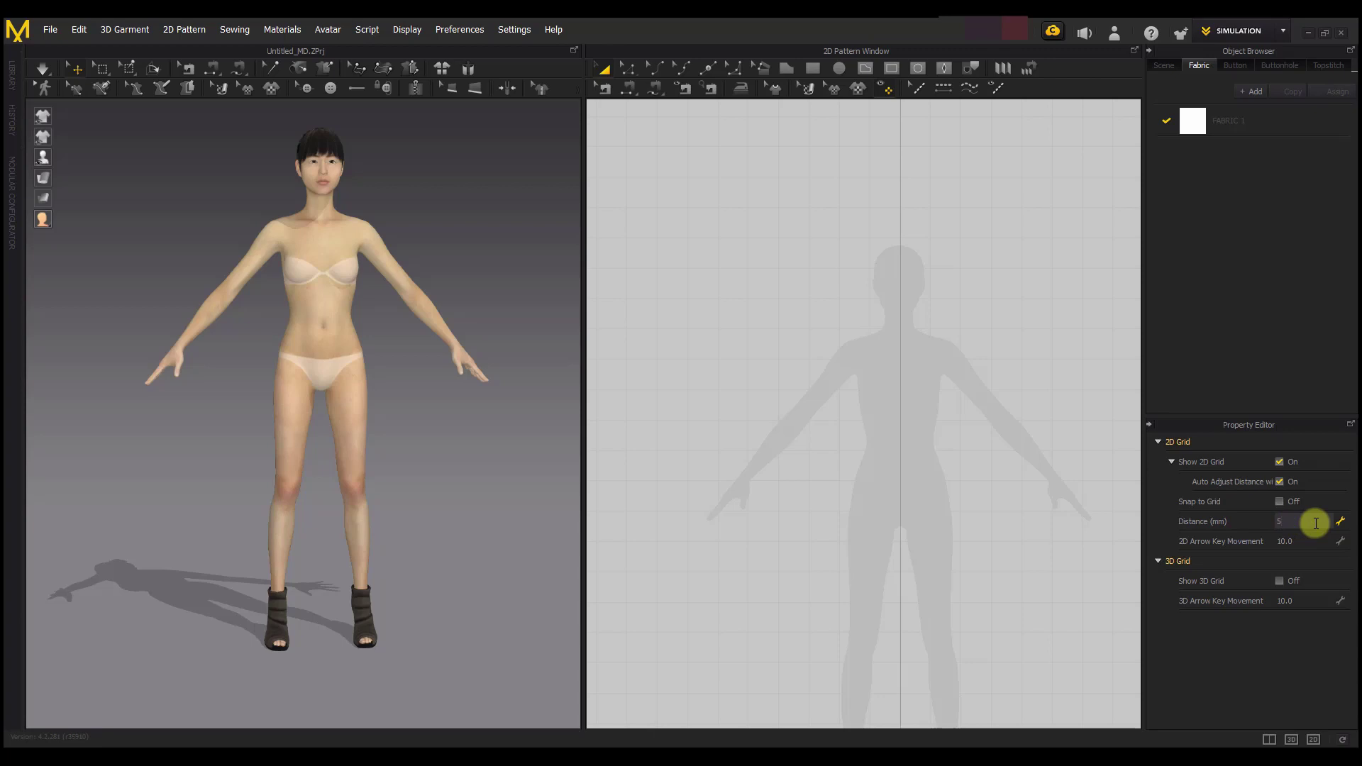
text(5)
key(Return)
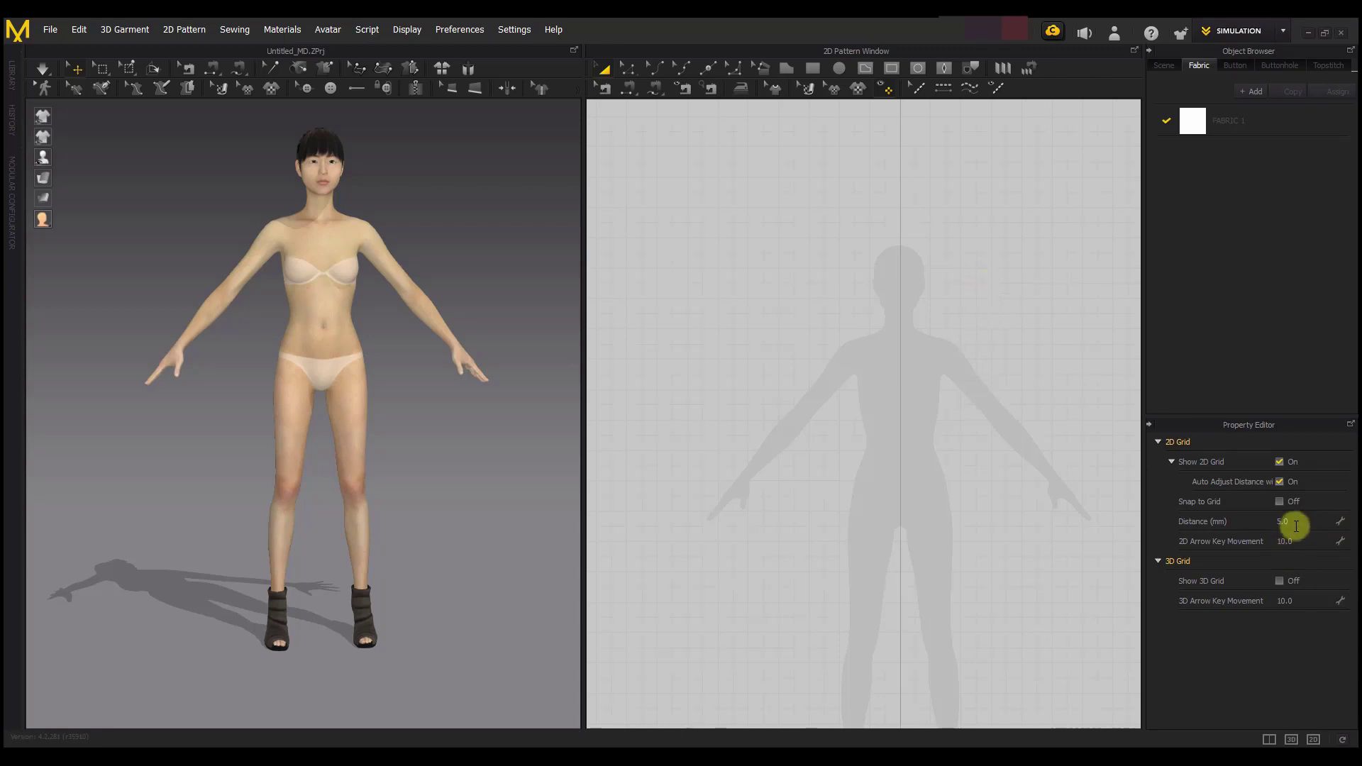
Change the 2D grid distance to 1000 mm, then back to 10 mm.
click(1296, 522)
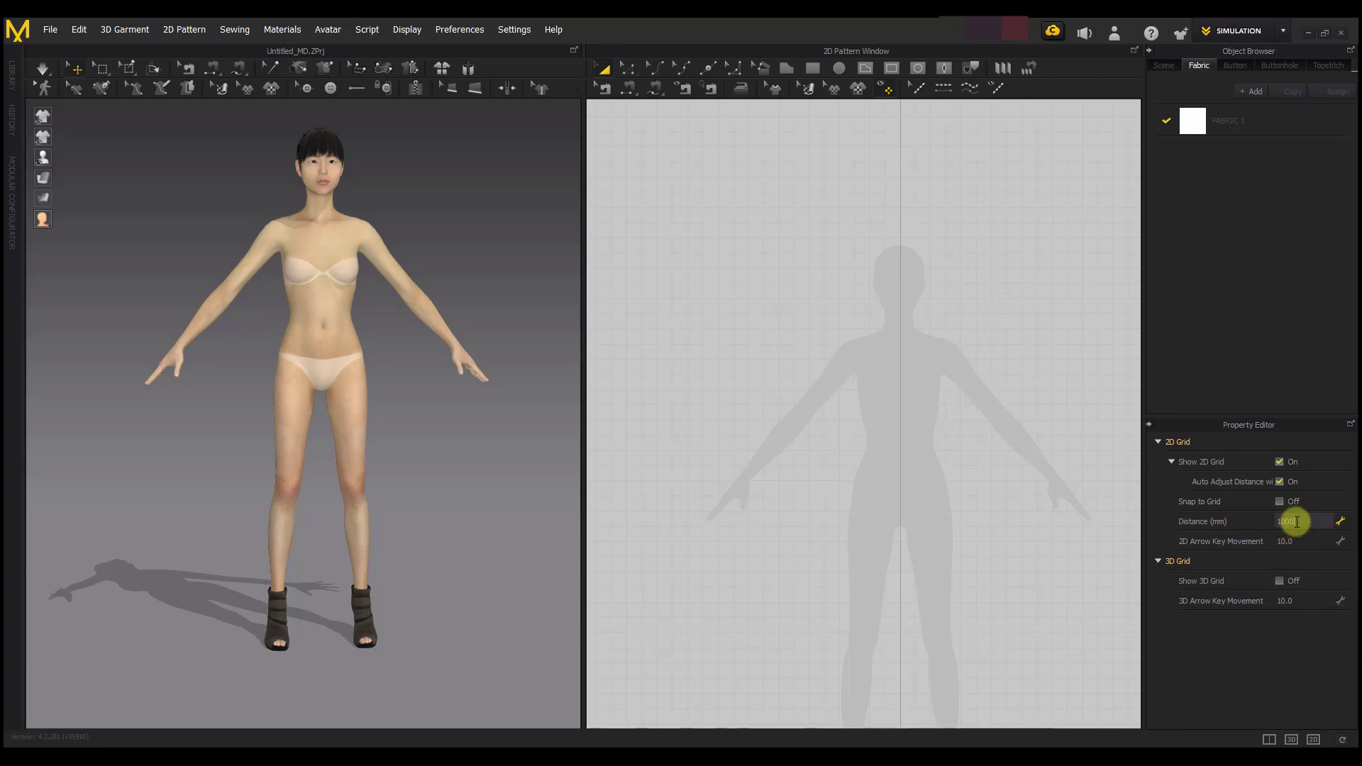
key(Return)
scroll(876, 326, down, 5)
scroll(887, 383, down, 2)
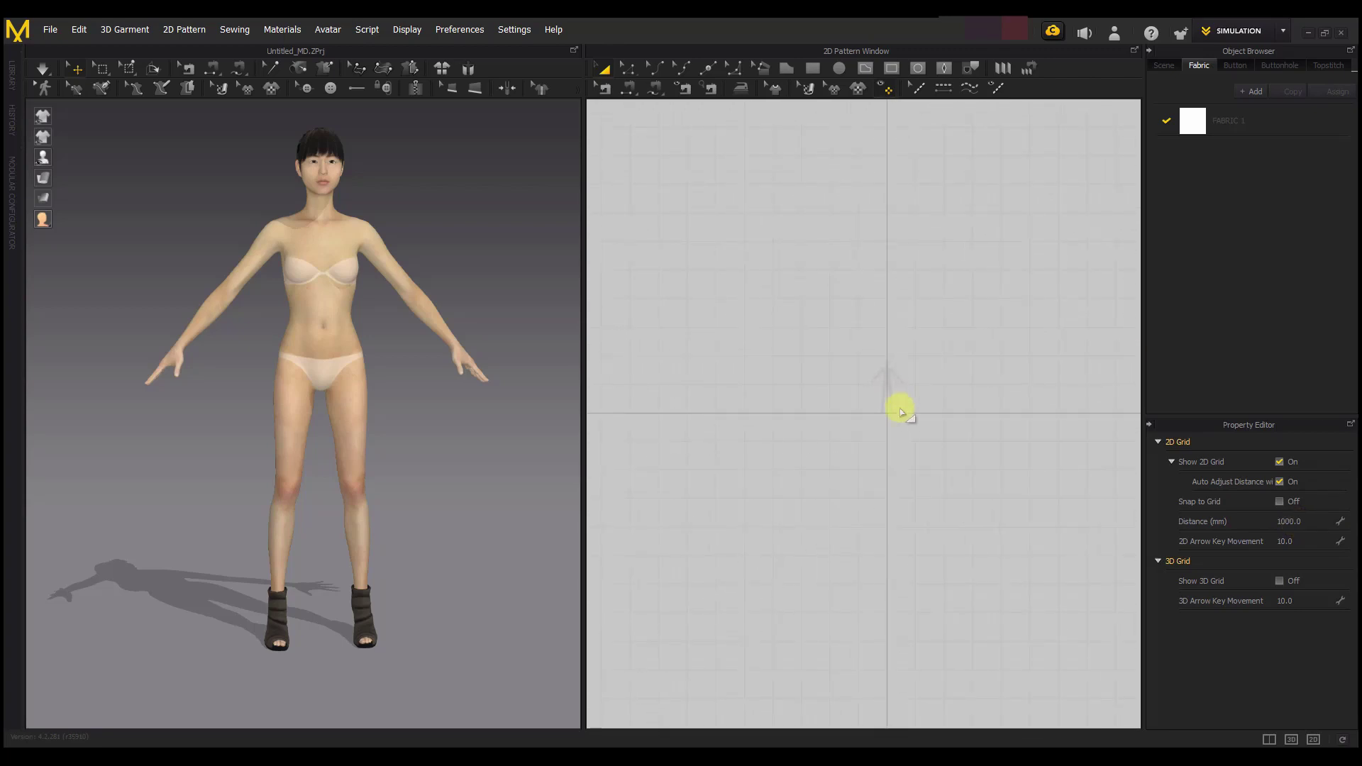
scroll(903, 415, up, 6)
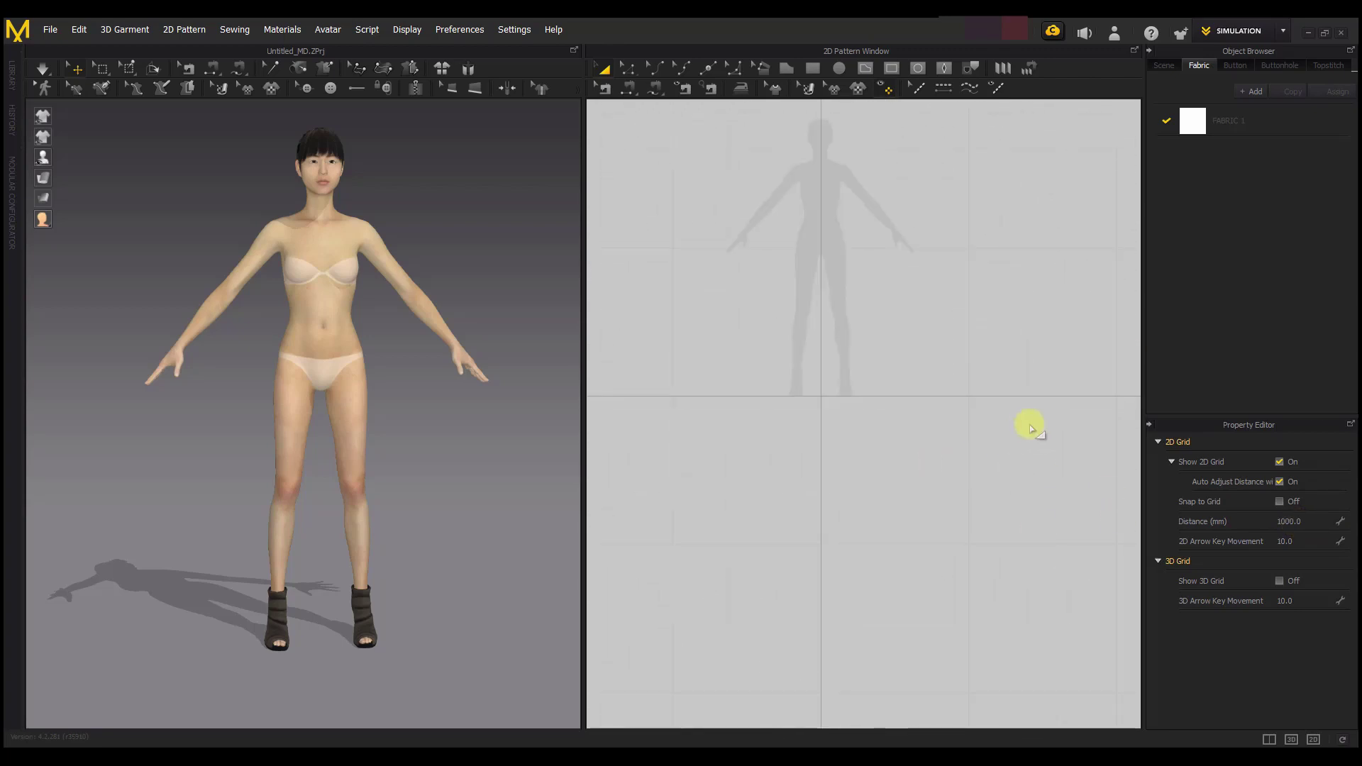
click(1315, 520)
text(10)
key(Return)
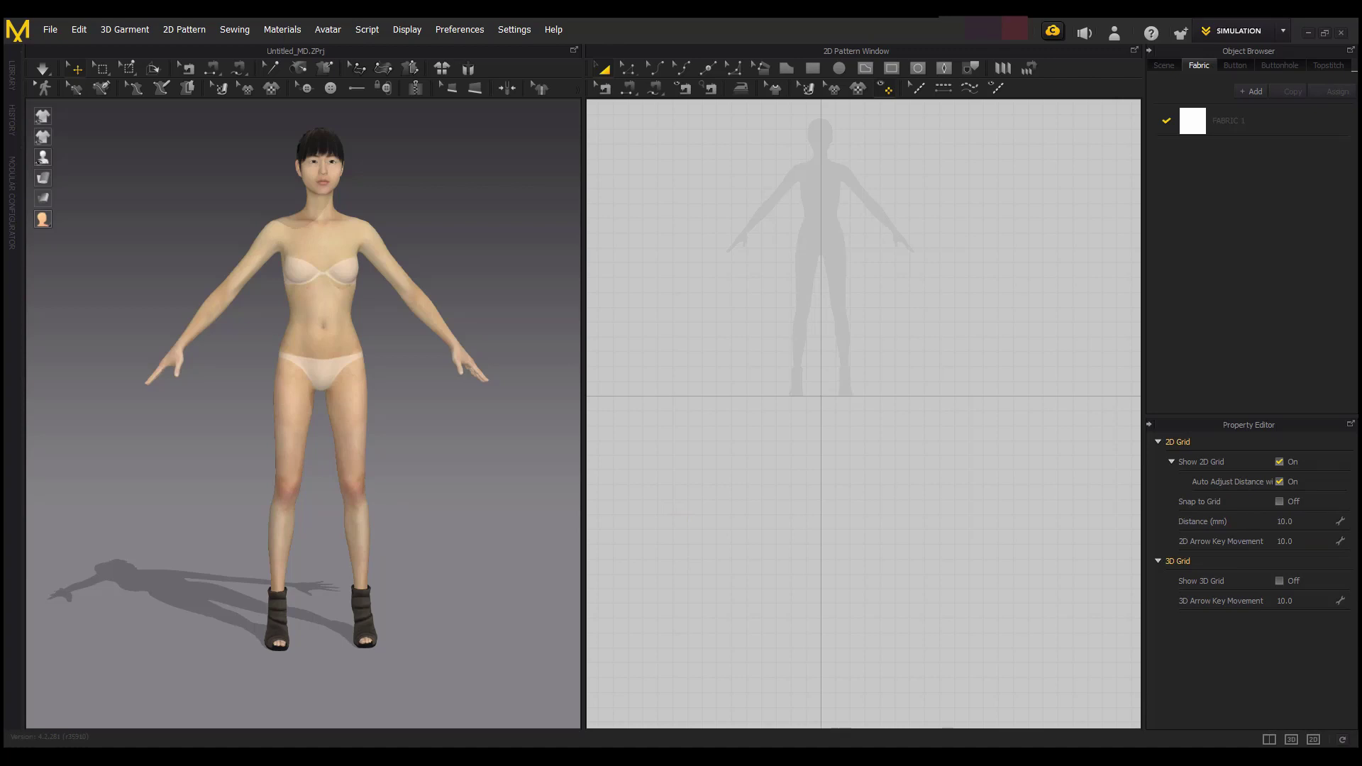